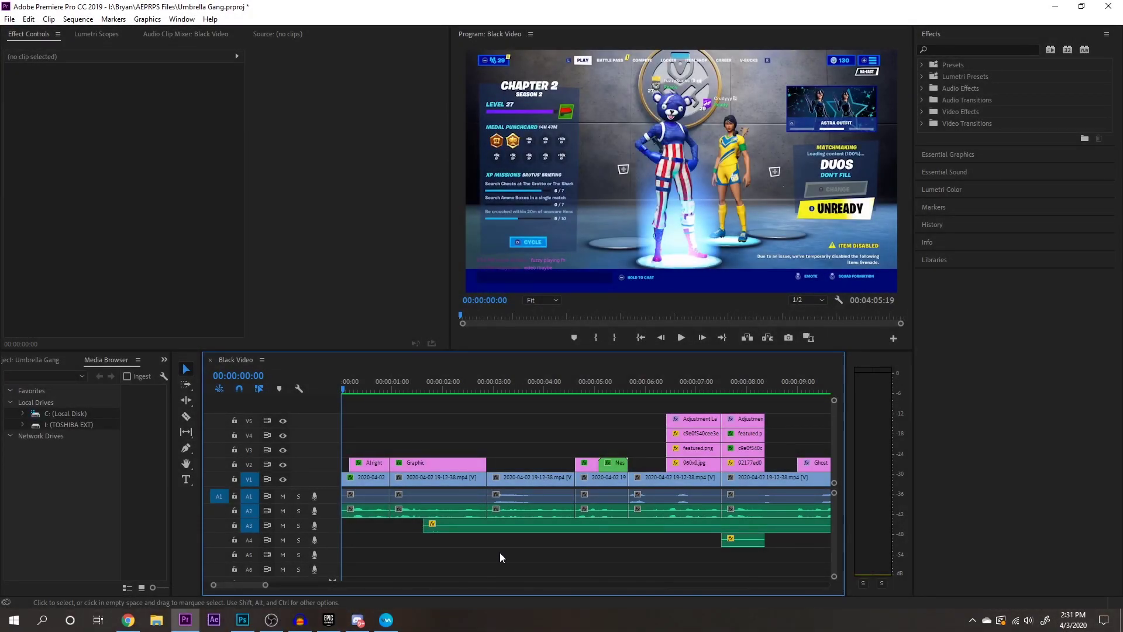
Step: Select the umbrella clip EUasGfzWsAAJaJd.png near the sequence end to show its Motion and Opacity settings
{"action": "left_click", "coordinate": [365, 479]}
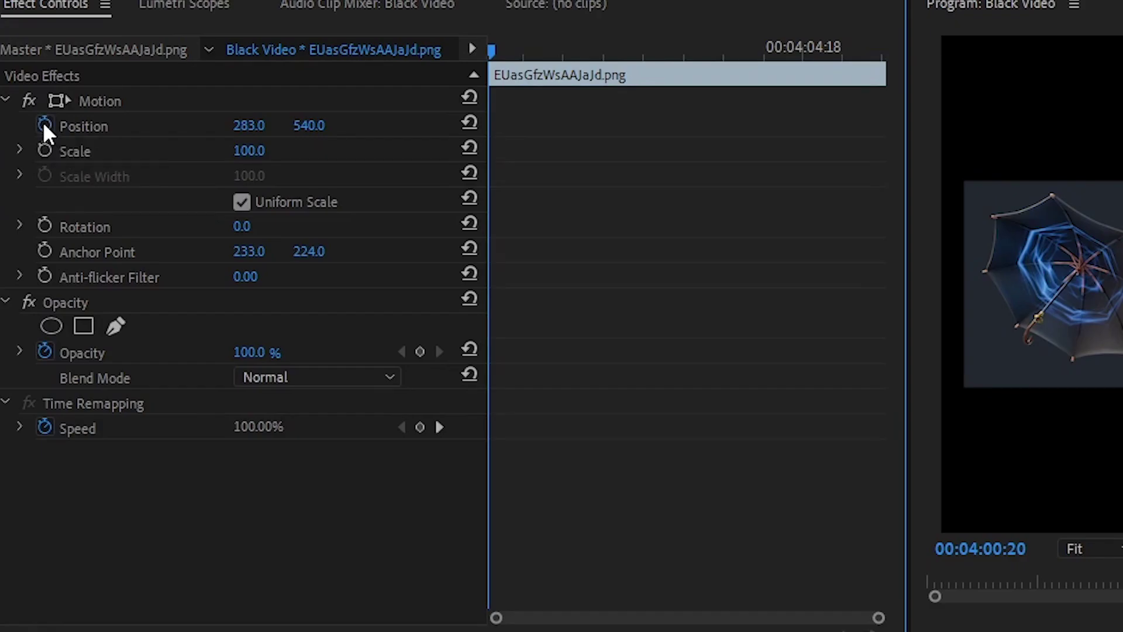
Step: Keyframe the umbrella's Position from X 283 to X 1598 about three seconds later
{"action": "left_click", "coordinate": [44, 124]}
{"action": "left_click_drag", "start_coordinate": [492, 59], "coordinate": [710, 76]}
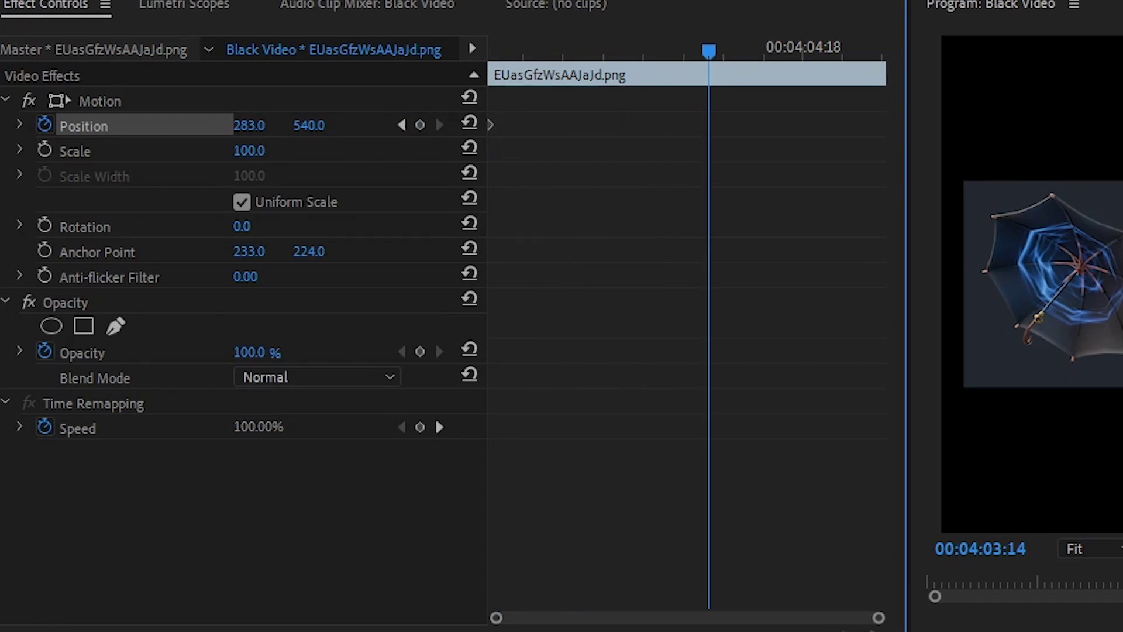
{"action": "left_click_drag", "start_coordinate": [249, 125], "coordinate": [1018, 126]}
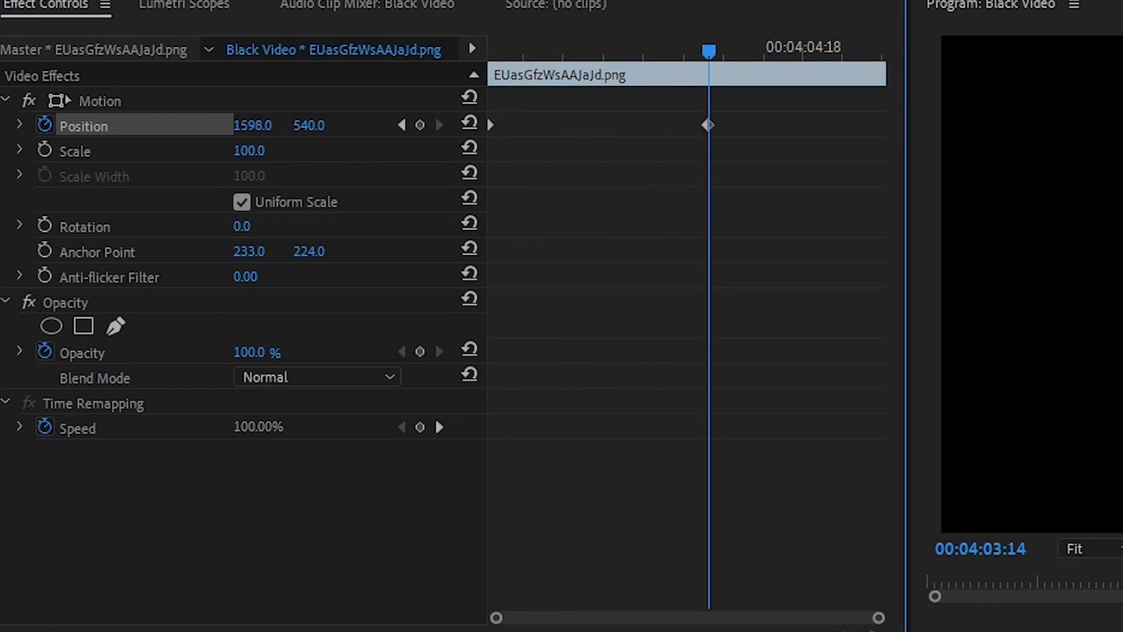
Step: Preview the umbrella slide off the right edge and select both Position keyframes
{"action": "left_click", "coordinate": [19, 126]}
{"action": "left_click_drag", "start_coordinate": [666, 62], "coordinate": [438, 91]}
{"action": "key", "text": "space"}
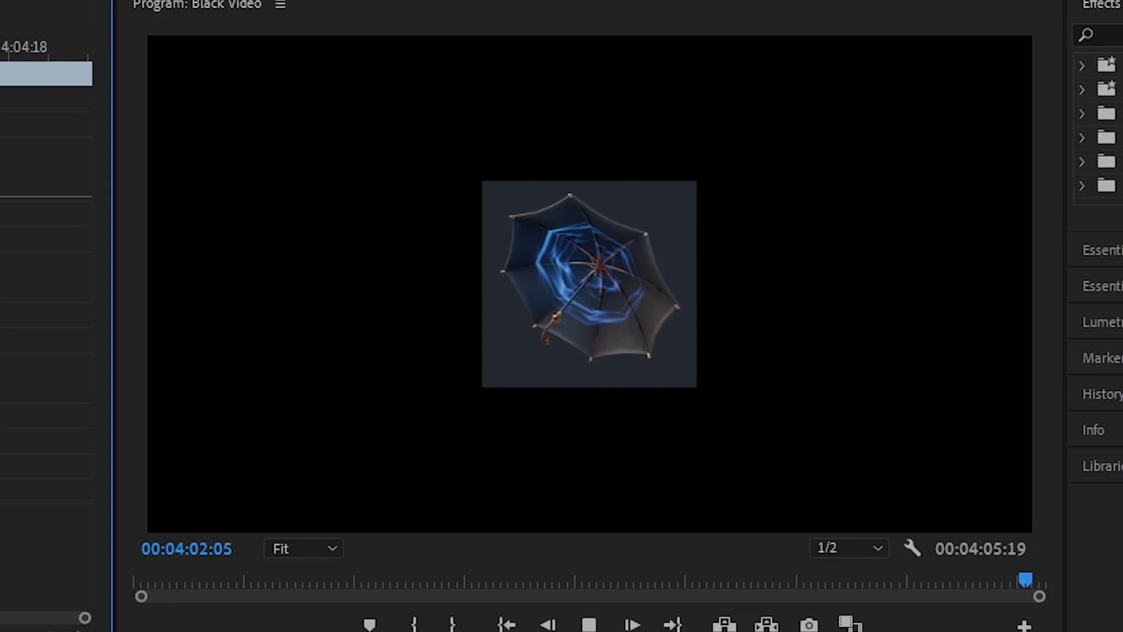
{"action": "key", "text": "space"}
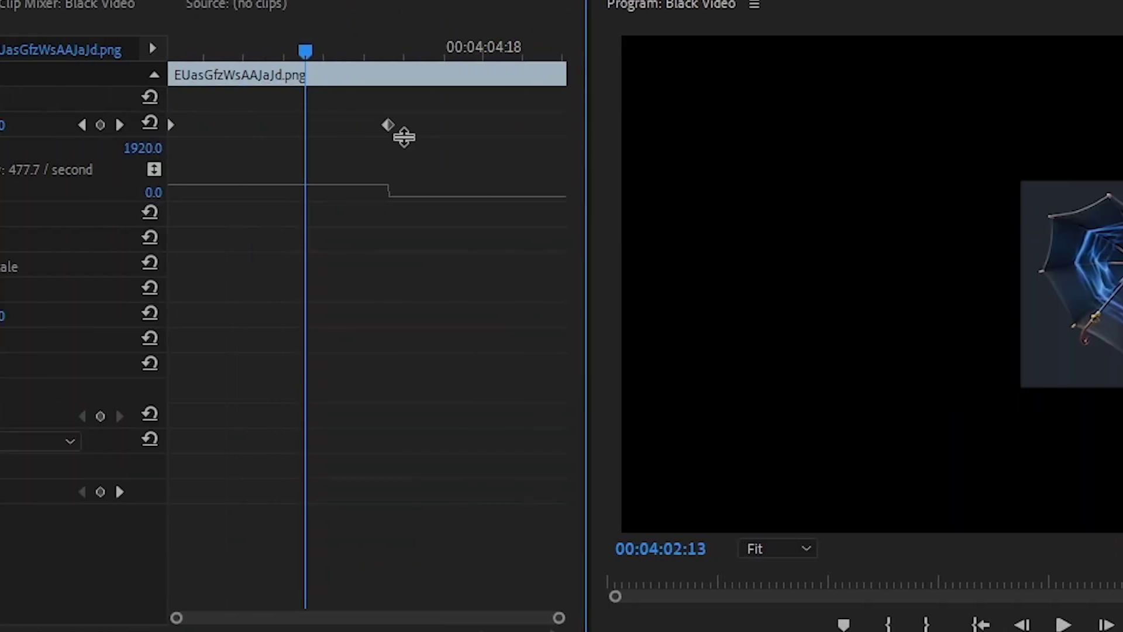
{"action": "left_click_drag", "start_coordinate": [720, 105], "coordinate": [491, 176]}
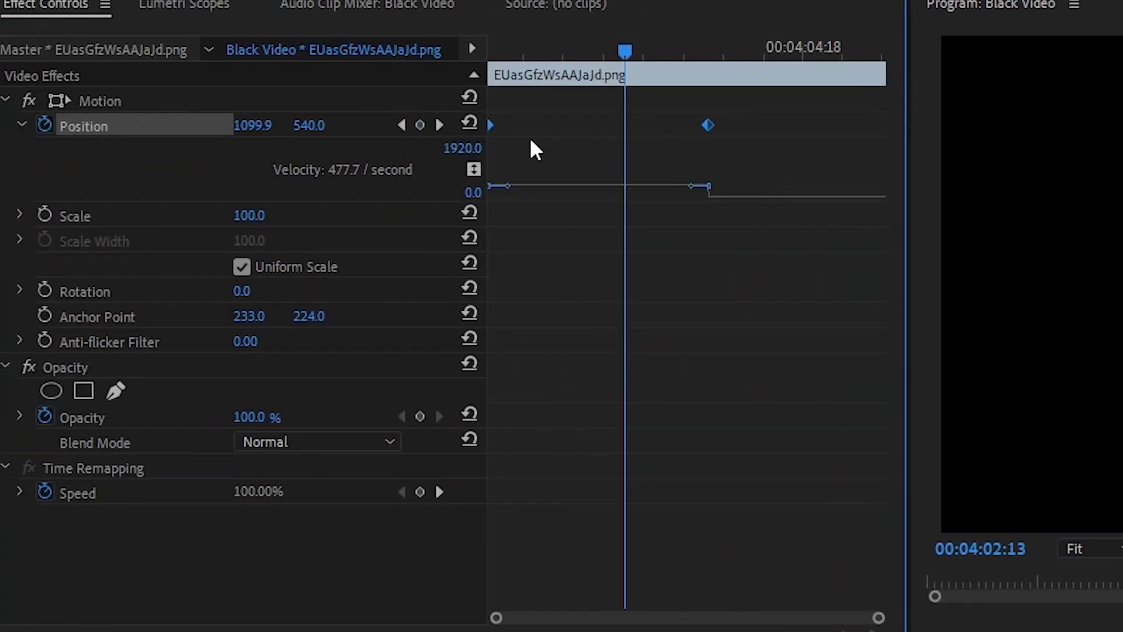
Step: Apply Ease In to the end Position keyframe, lengthen its velocity handle, and preview the slowdown
{"action": "right_click", "coordinate": [707, 126]}
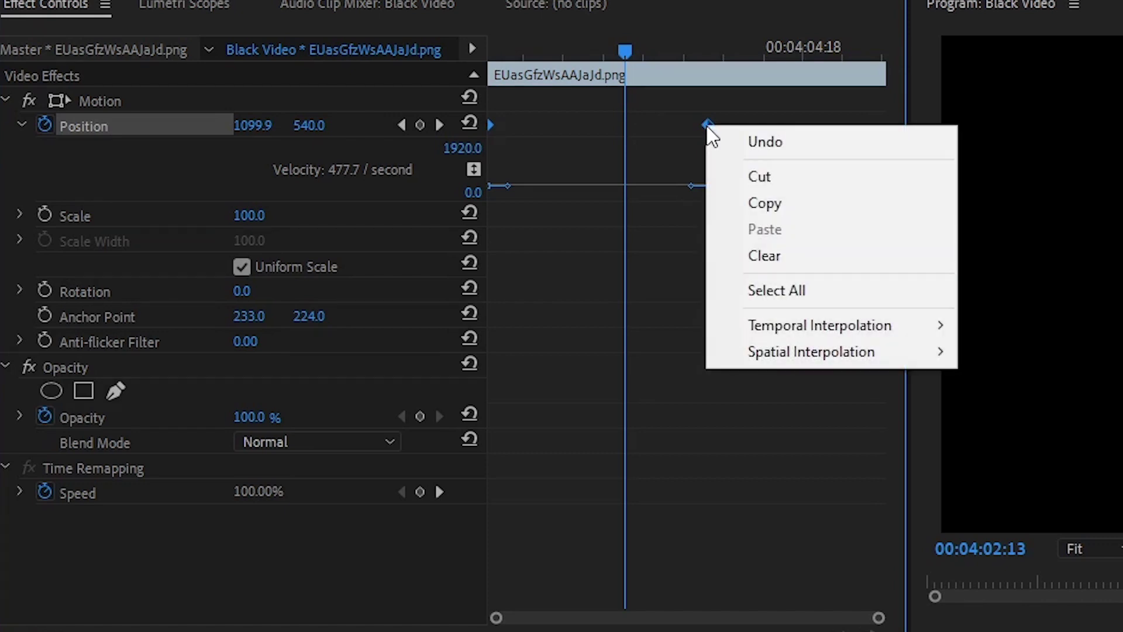
{"action": "mouse_move", "coordinate": [788, 325]}
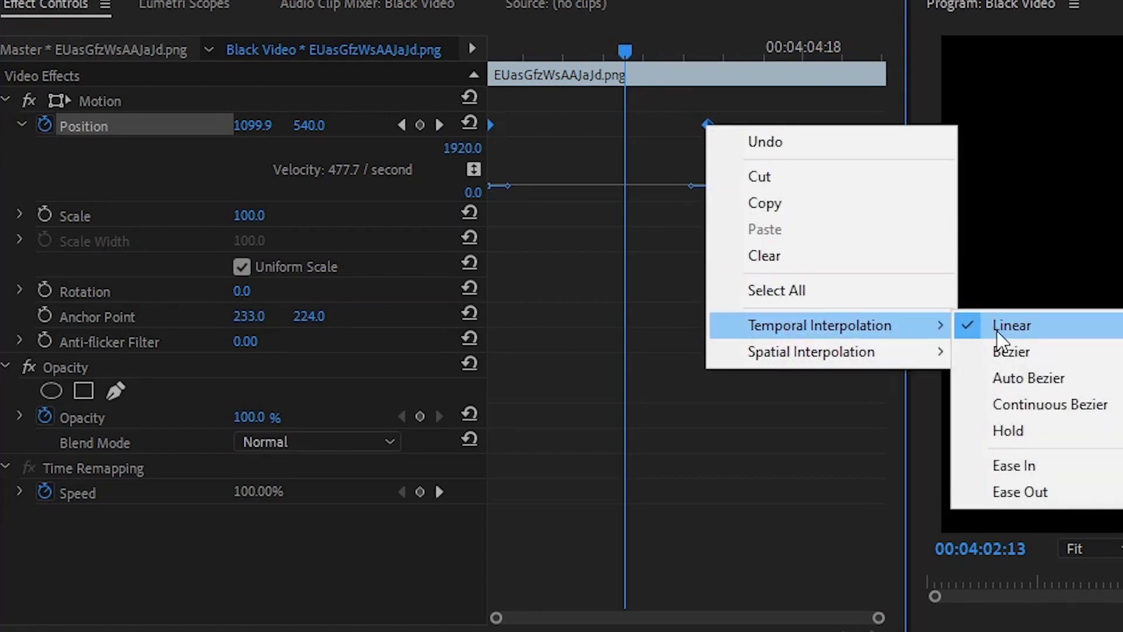
{"action": "left_click", "coordinate": [1059, 470]}
{"action": "left_click", "coordinate": [491, 126]}
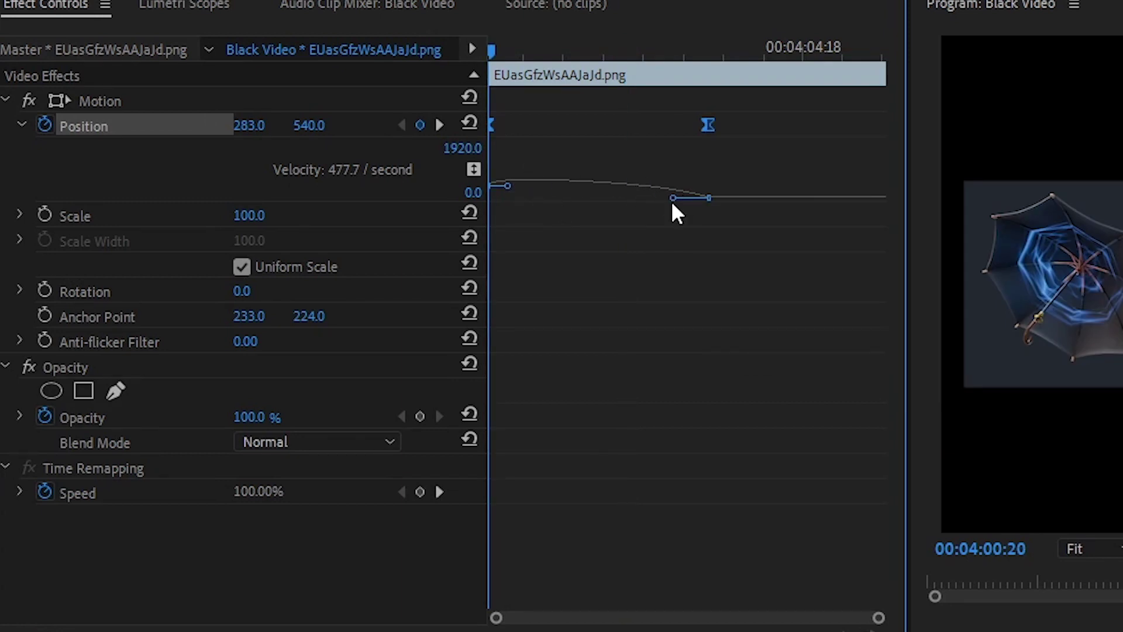
{"action": "left_click_drag", "start_coordinate": [671, 198], "coordinate": [611, 200]}
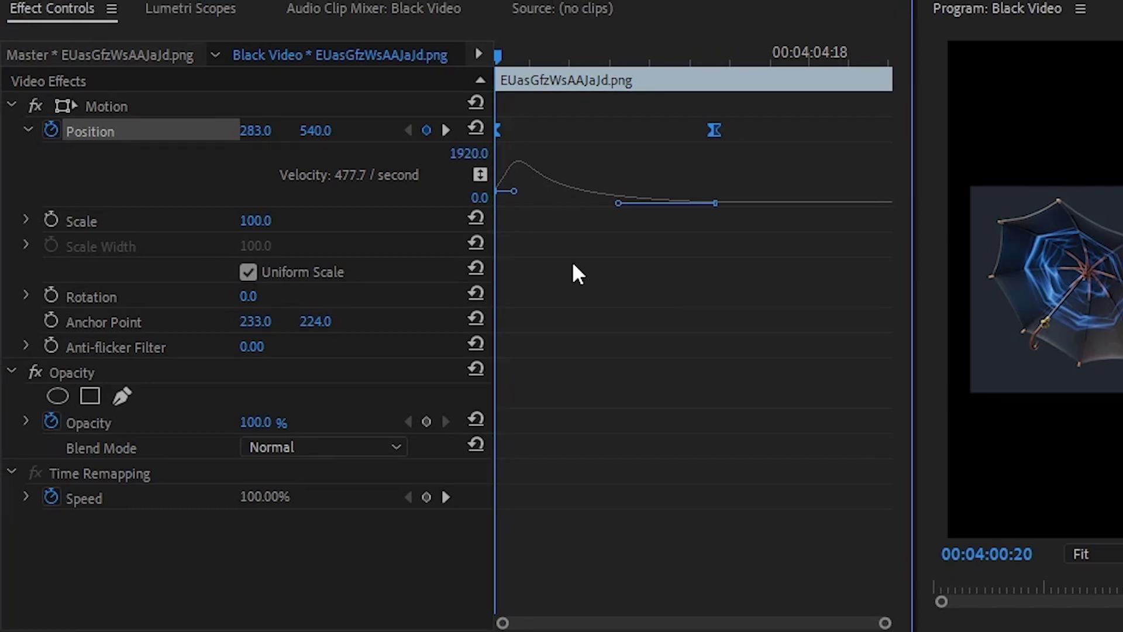
{"action": "key", "text": "space"}
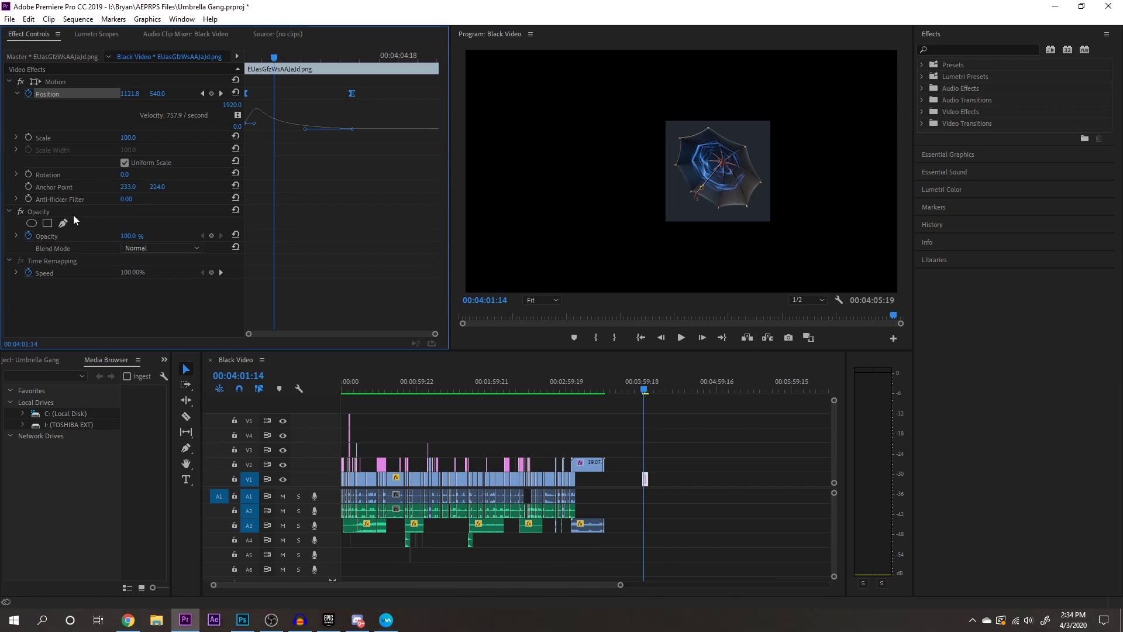
Step: Deselect the umbrella, jump to the sequence start, and play the opening gameplay clip
{"action": "left_click_drag", "start_coordinate": [274, 106], "coordinate": [245, 106]}
{"action": "left_click", "coordinate": [652, 542]}
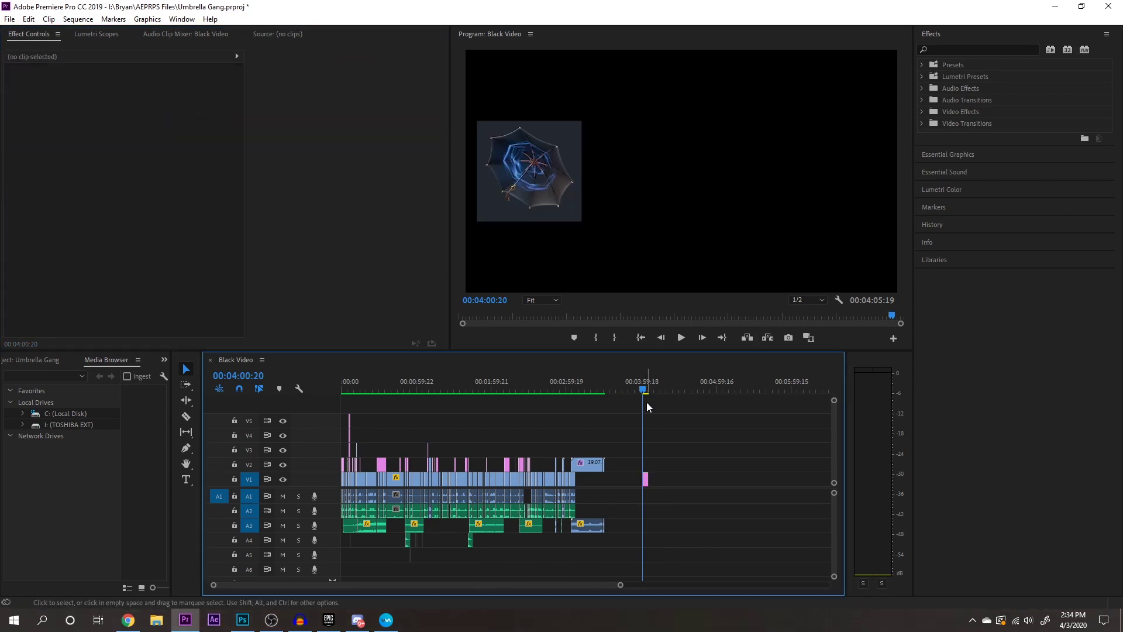
{"action": "left_click", "coordinate": [634, 388]}
{"action": "key", "text": "Home"}
{"action": "left_click_drag", "start_coordinate": [620, 584], "coordinate": [282, 585]}
{"action": "left_click", "coordinate": [352, 476]}
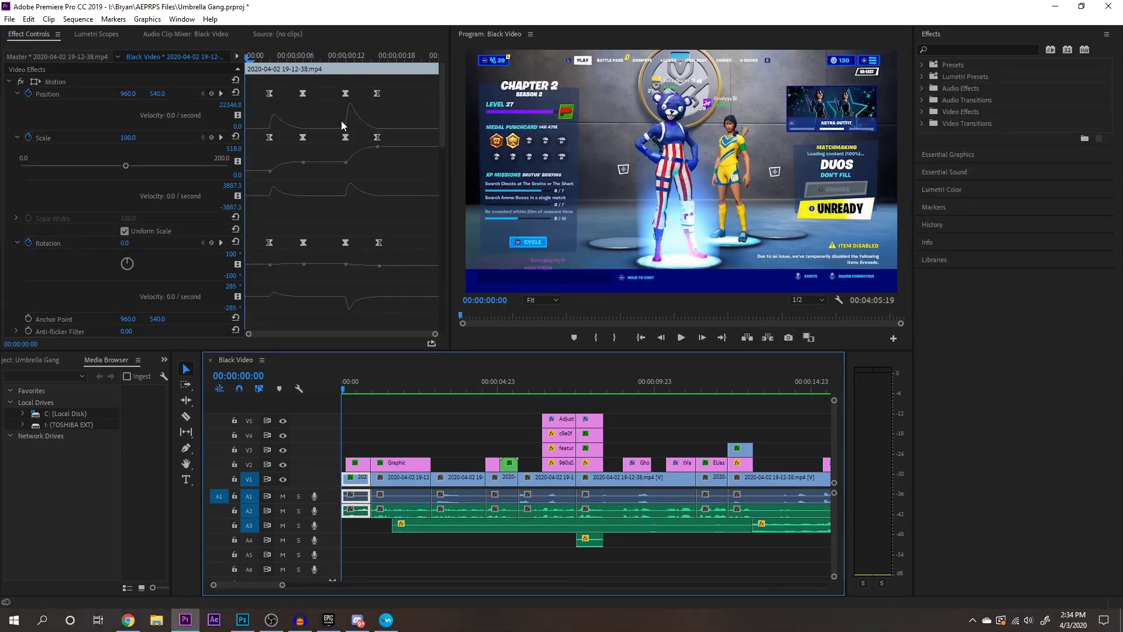
{"action": "key", "text": "space"}
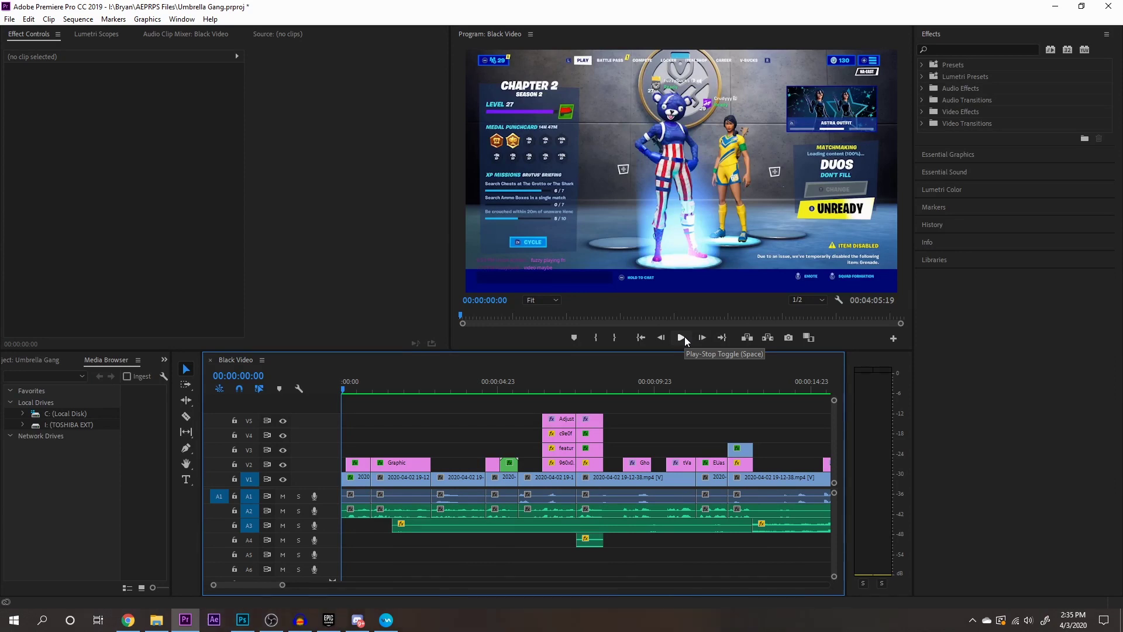
{"action": "left_click", "coordinate": [682, 337]}
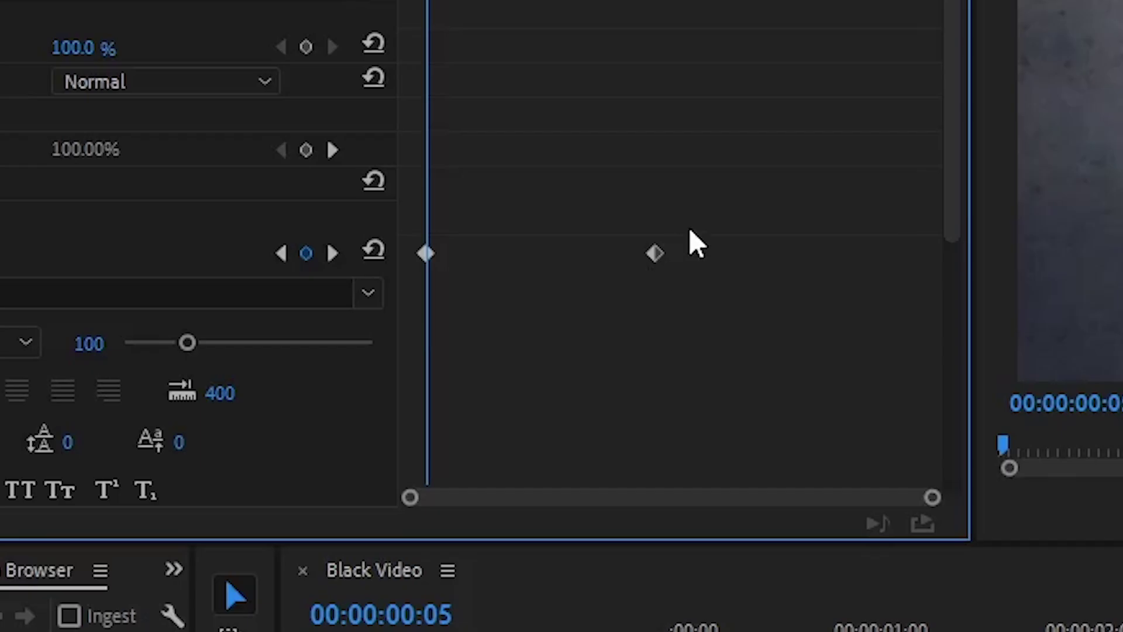
Step: Select the Alright caption's two Source Text keyframes, then deselect them and the caption clip
{"action": "left_click_drag", "start_coordinate": [717, 195], "coordinate": [424, 280]}
{"action": "left_click", "coordinate": [496, 325]}
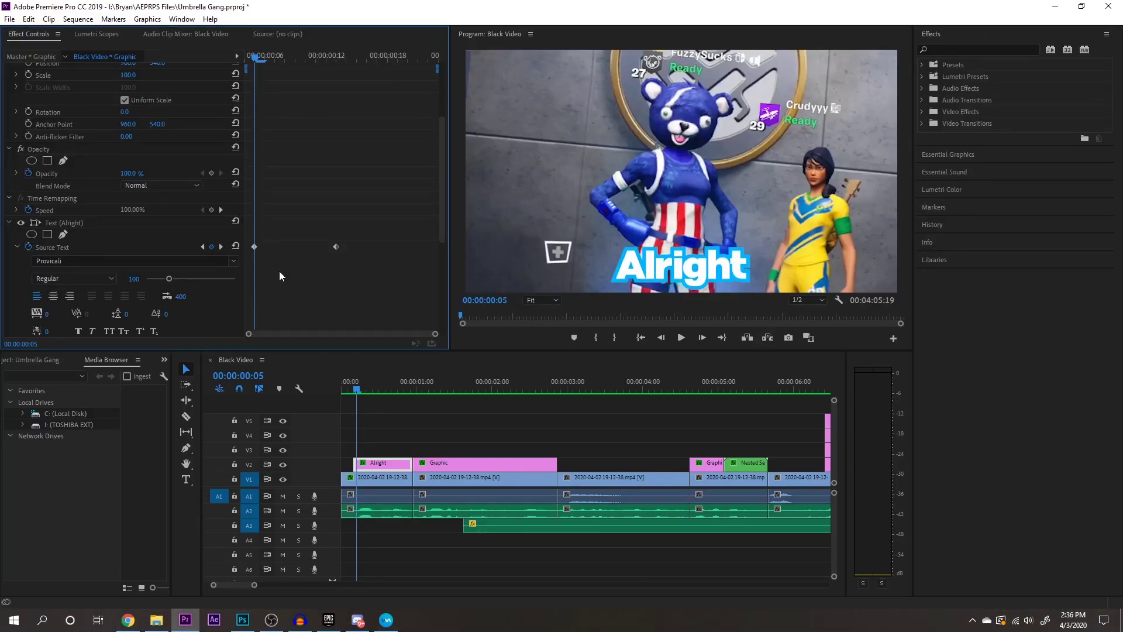
{"action": "left_click", "coordinate": [434, 567]}
Step: Add a 'bruh' text caption in the middle of the frame near the sequence end
{"action": "left_click_drag", "start_coordinate": [255, 585], "coordinate": [637, 598]}
{"action": "left_click", "coordinate": [663, 389]}
{"action": "key", "text": "t"}
{"action": "left_click", "coordinate": [623, 183]}
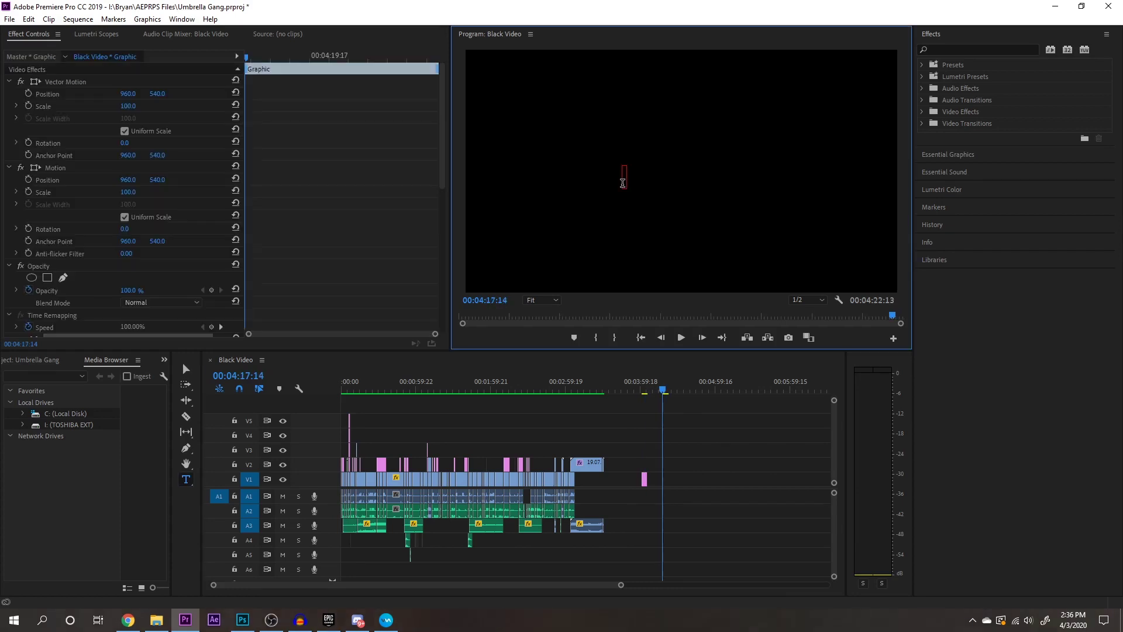
{"action": "type", "text": "bruh"}
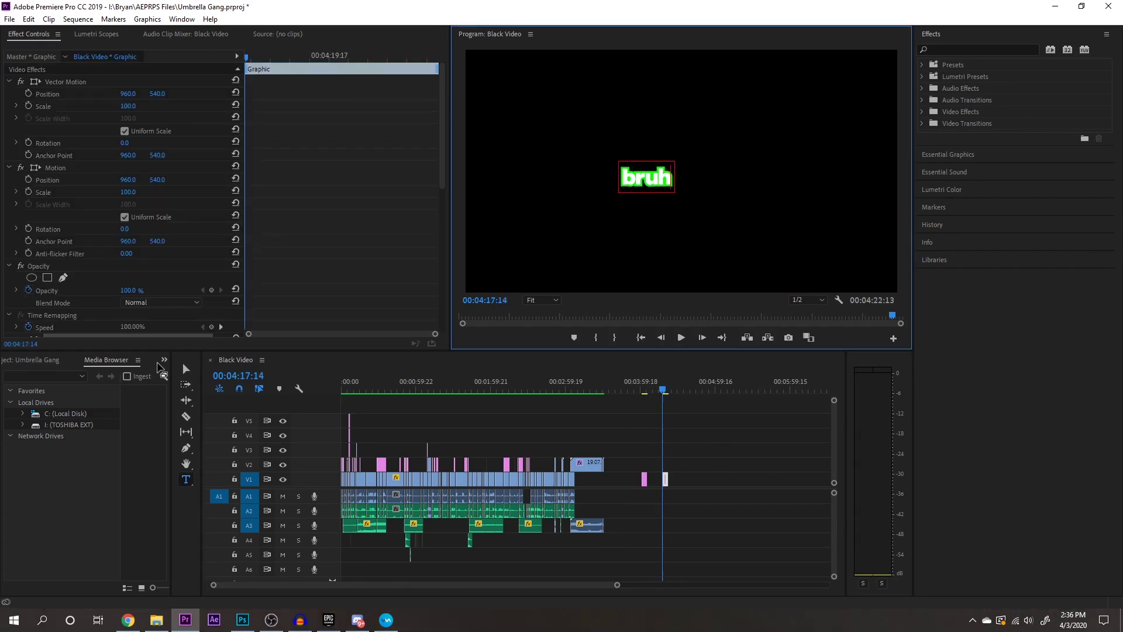
{"action": "scroll", "coordinate": [50, 204], "scroll_direction": "down", "scroll_amount": 5}
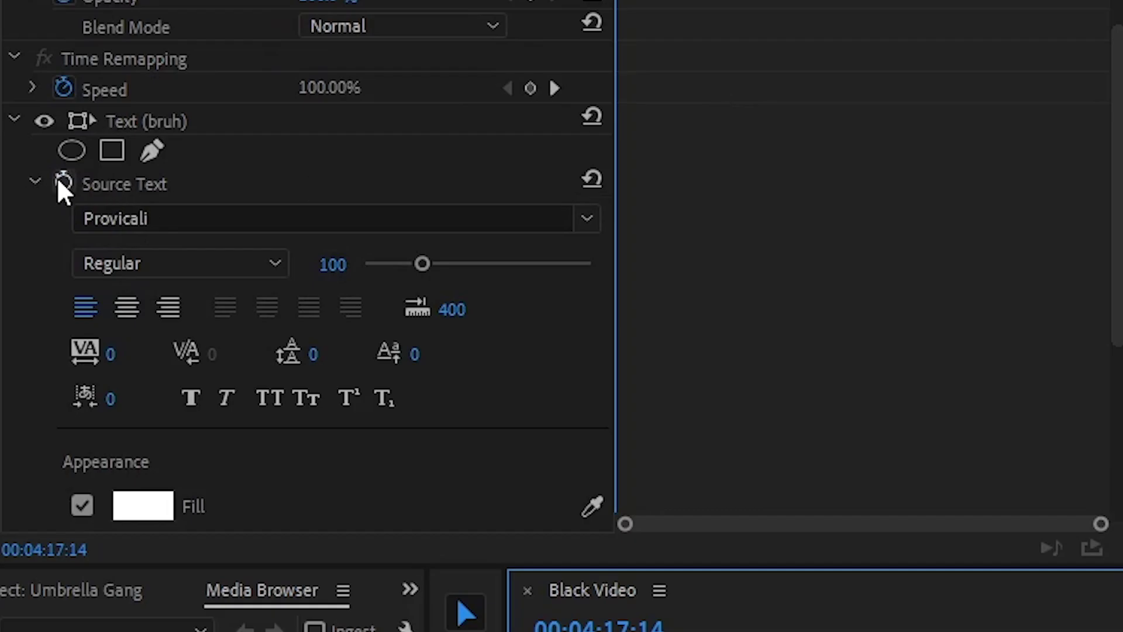
Step: Keyframe Source Text so the bruh fill turns red (FF0000) about 1.5 seconds later
{"action": "left_click", "coordinate": [58, 178]}
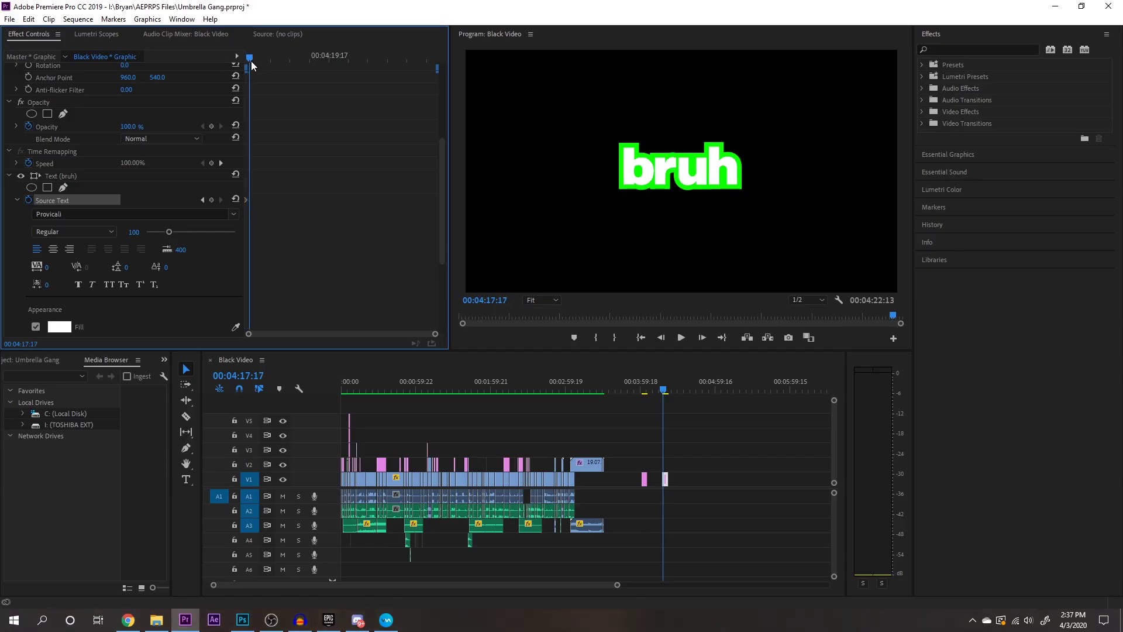
{"action": "left_click_drag", "start_coordinate": [632, 7], "coordinate": [759, 8]}
{"action": "left_click", "coordinate": [185, 481]}
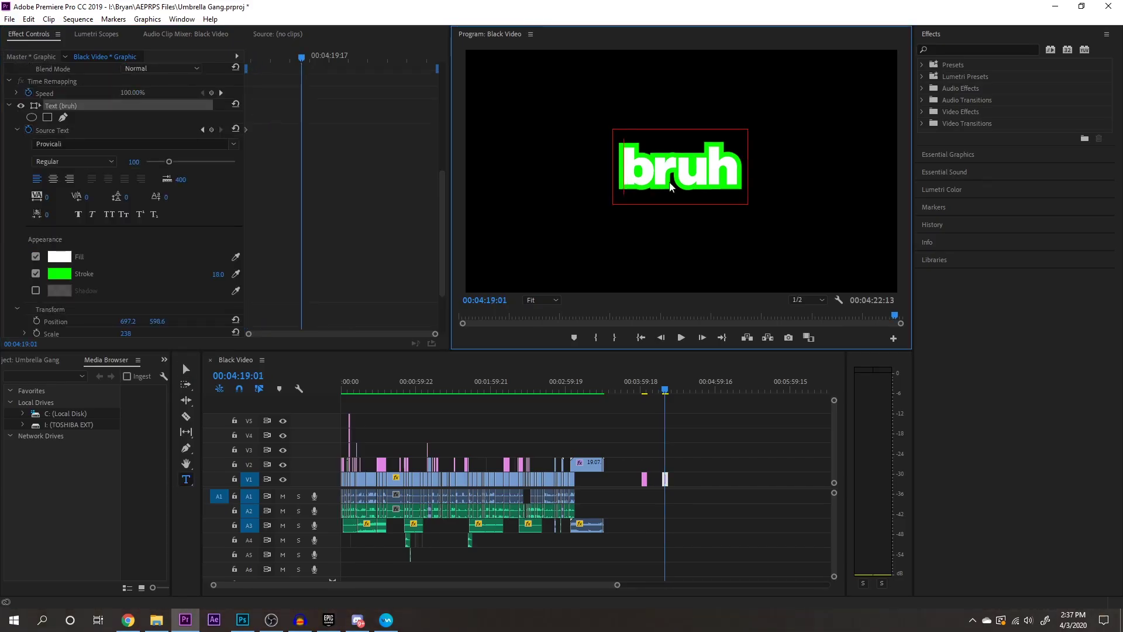
{"action": "double_click", "coordinate": [738, 173]}
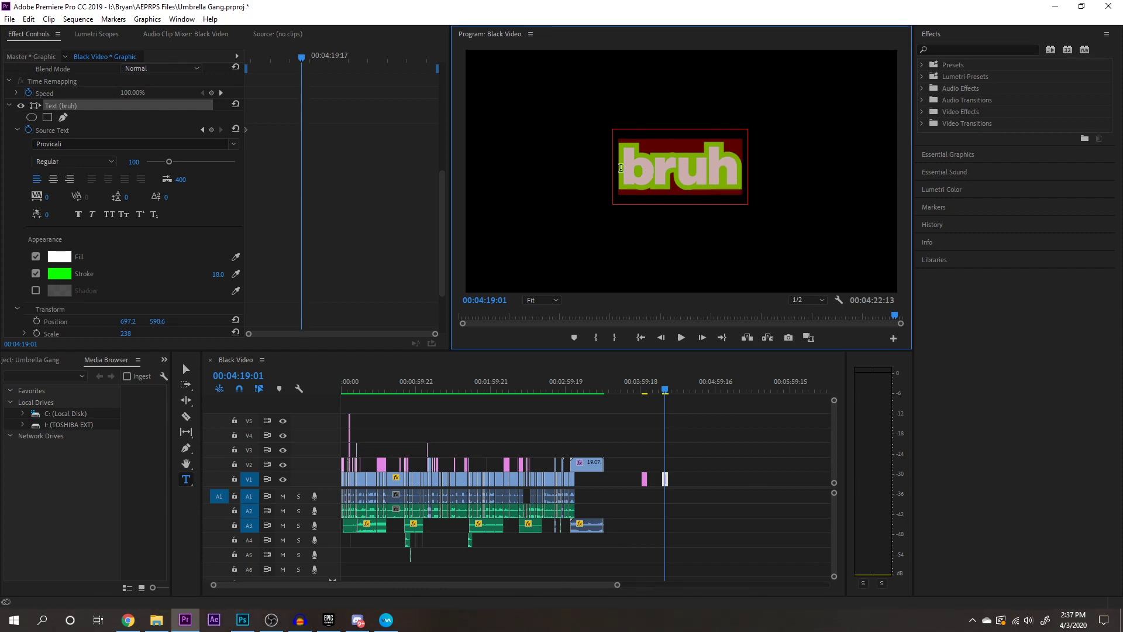
{"action": "left_click", "coordinate": [59, 256]}
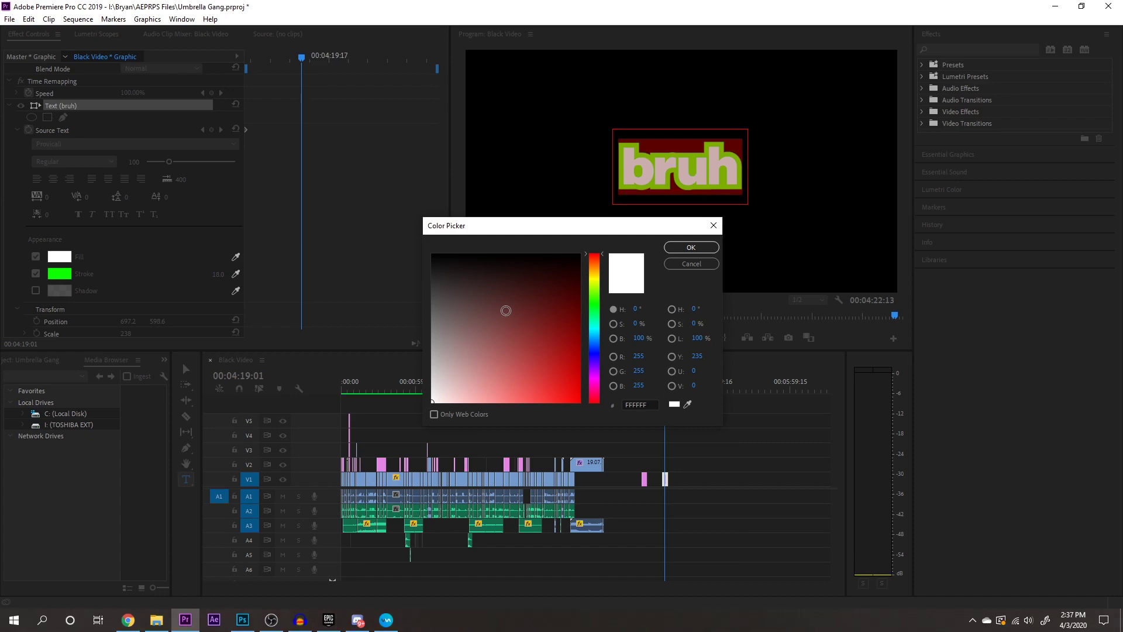
{"action": "left_click", "coordinate": [580, 256]}
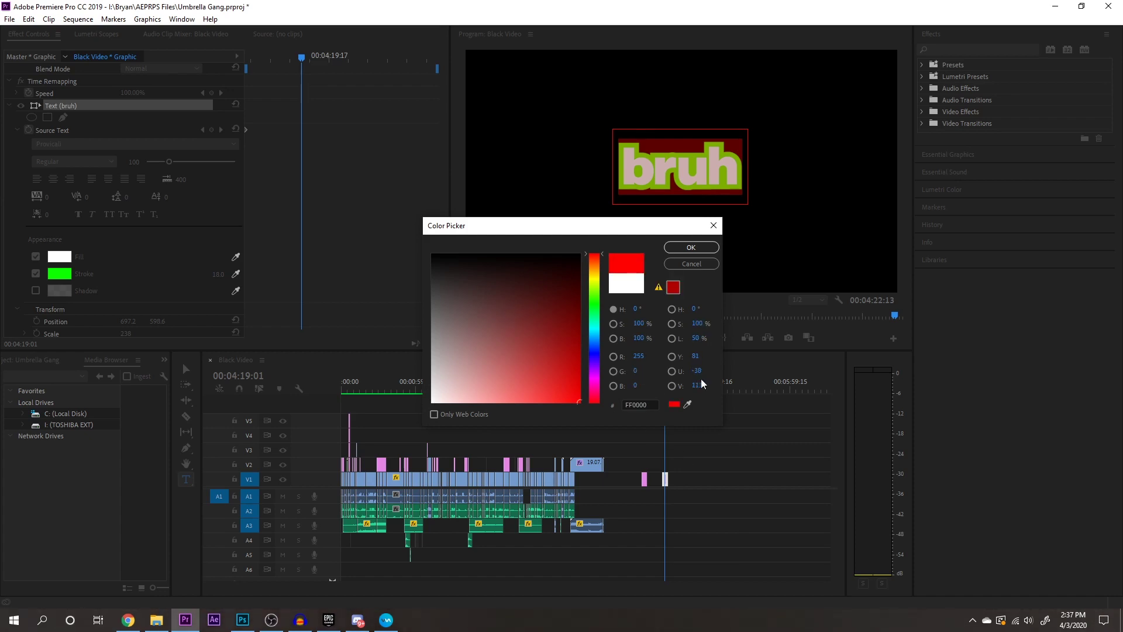
{"action": "left_click", "coordinate": [691, 247]}
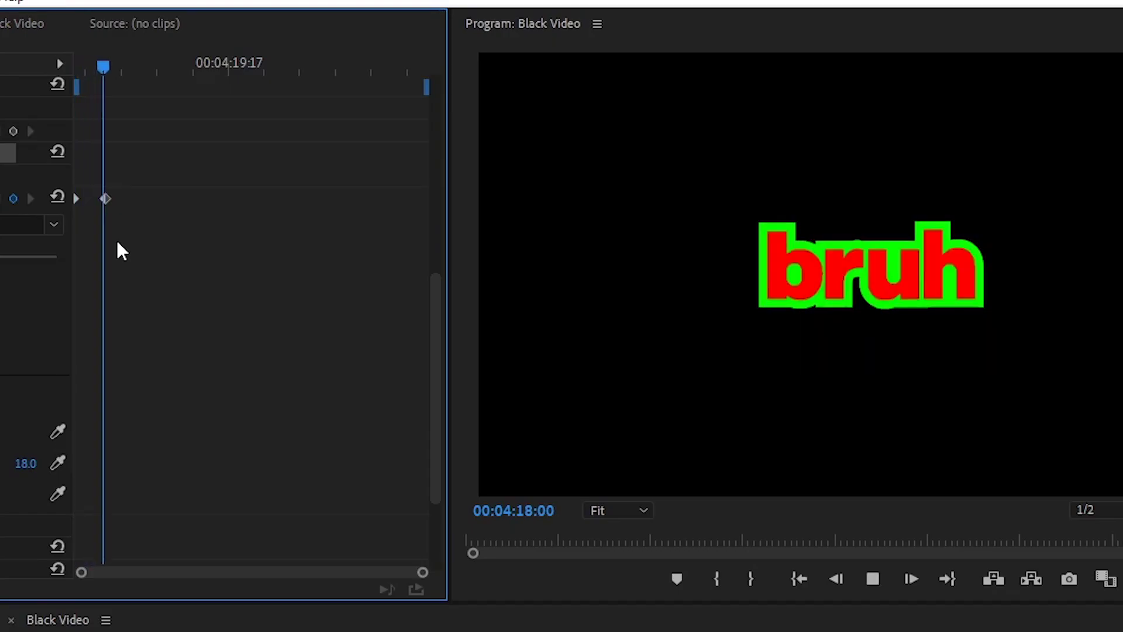
{"action": "key", "text": "space"}
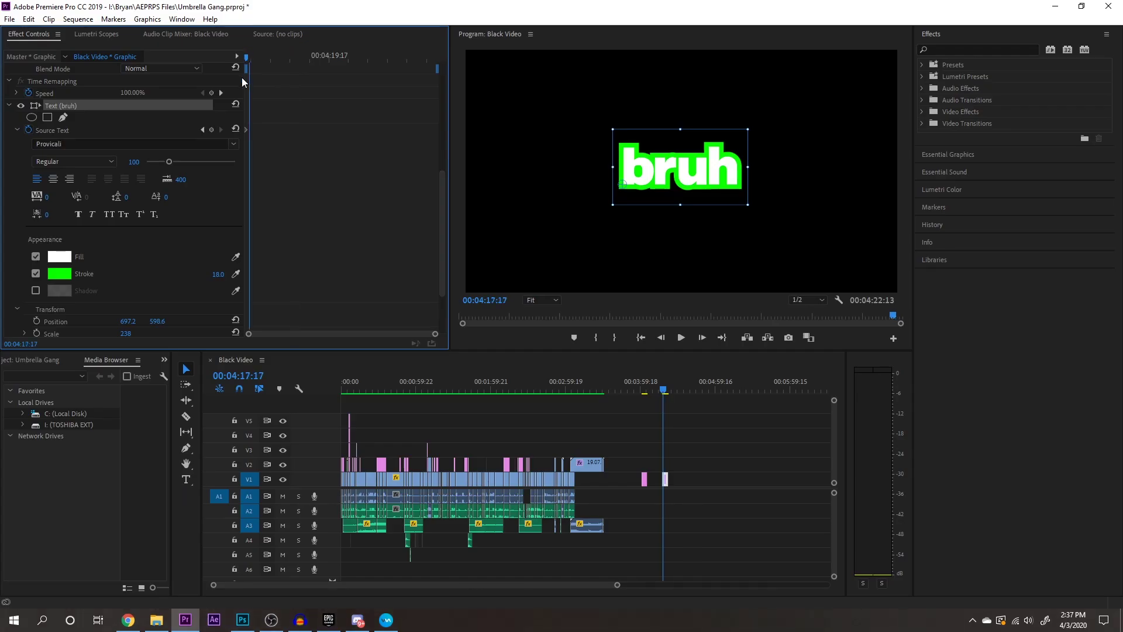
Step: Preview the red fill change, then replace the caption's word with 'moment'
{"action": "left_click", "coordinate": [186, 479]}
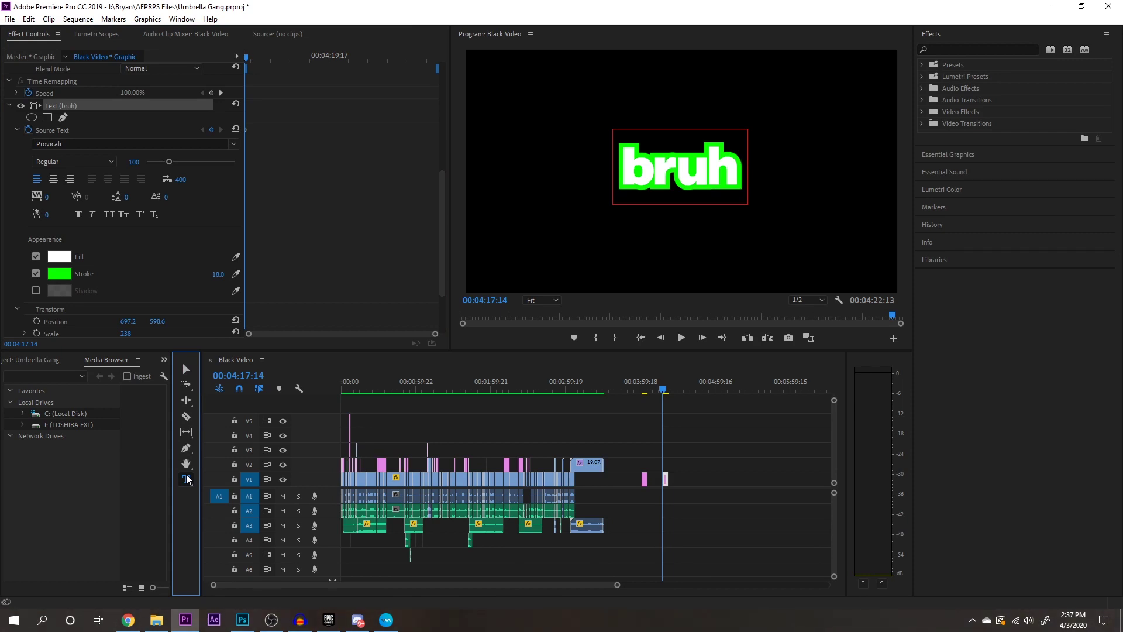
{"action": "key", "text": "space"}
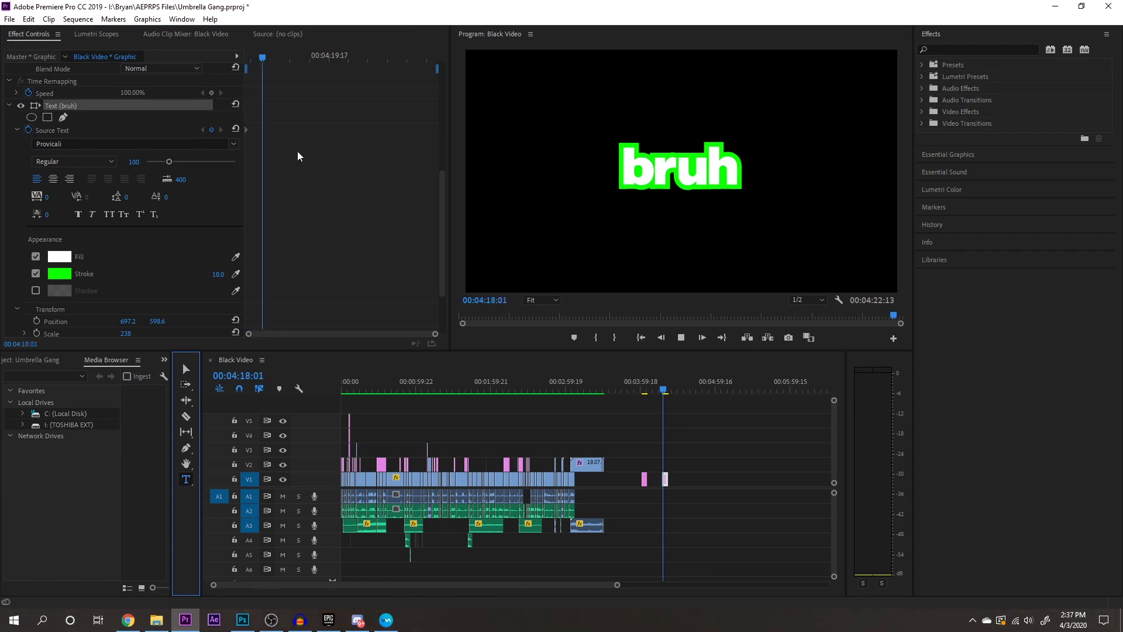
{"action": "key", "text": "space"}
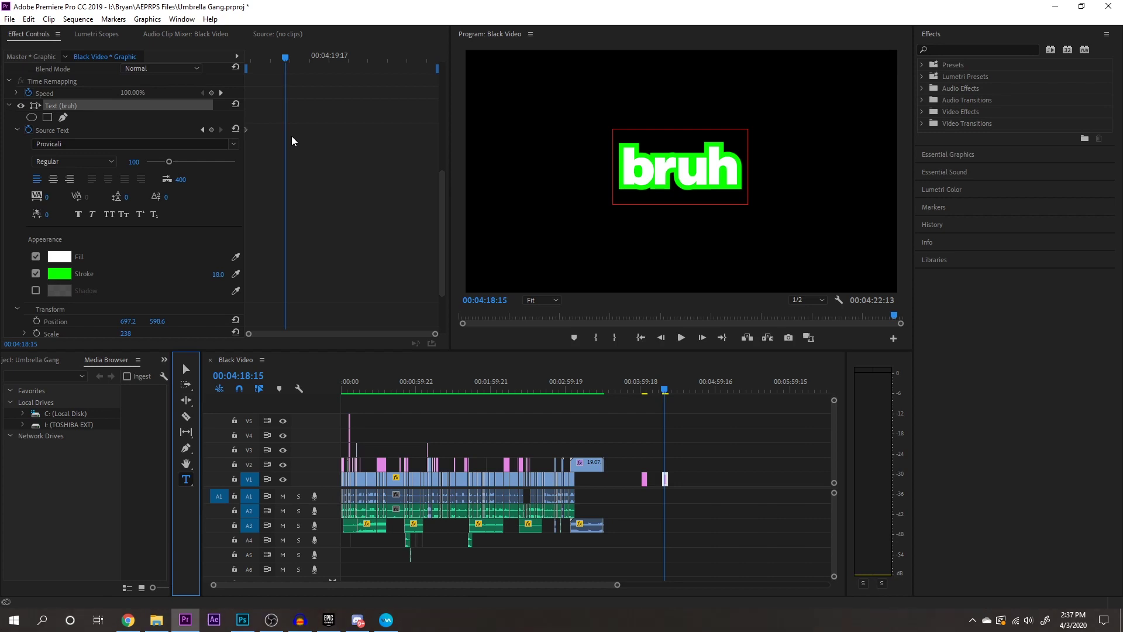
{"action": "left_click_drag", "start_coordinate": [620, 169], "coordinate": [738, 175]}
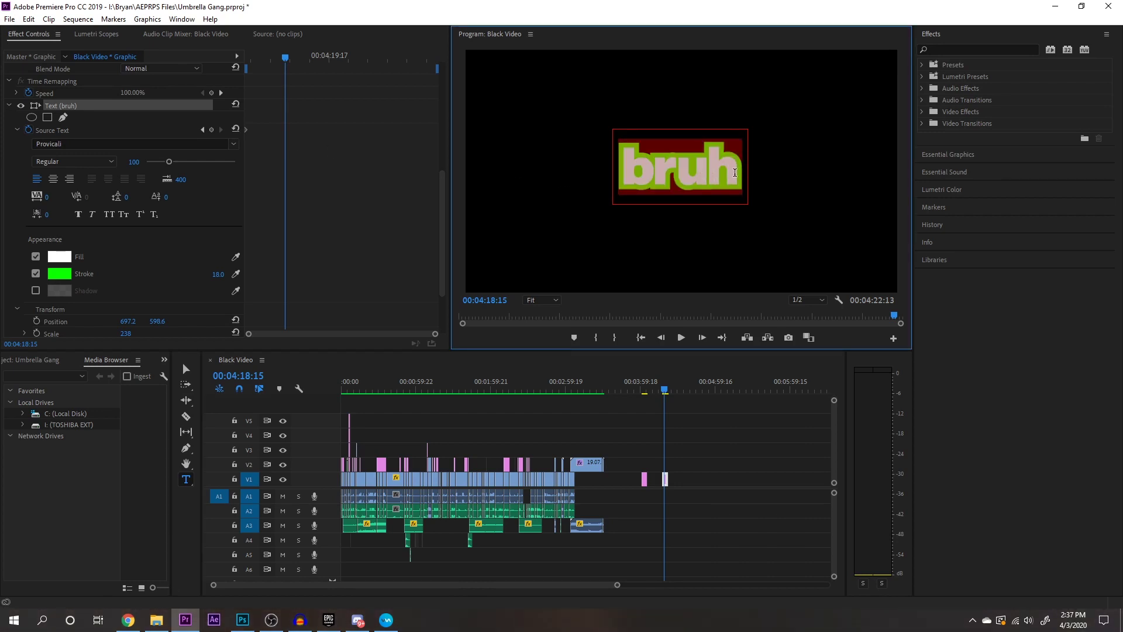
{"action": "type", "text": "moment"}
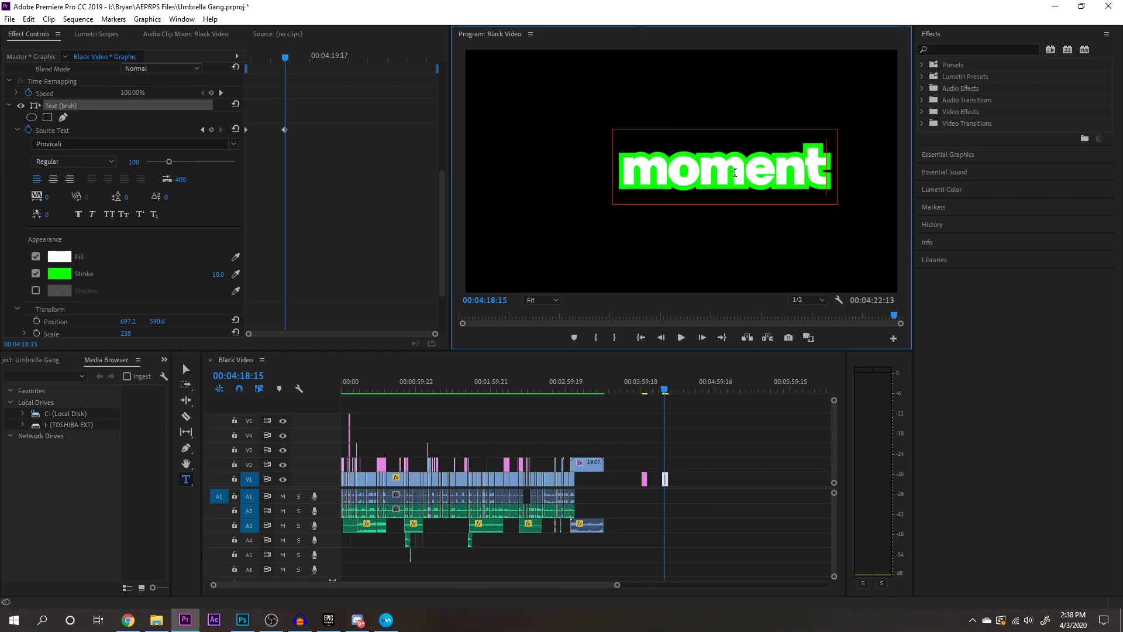
Step: Play the bruh/moment subtitle change, then select the Alright subtitle at the sequence start
{"action": "left_click_drag", "start_coordinate": [285, 57], "coordinate": [238, 79]}
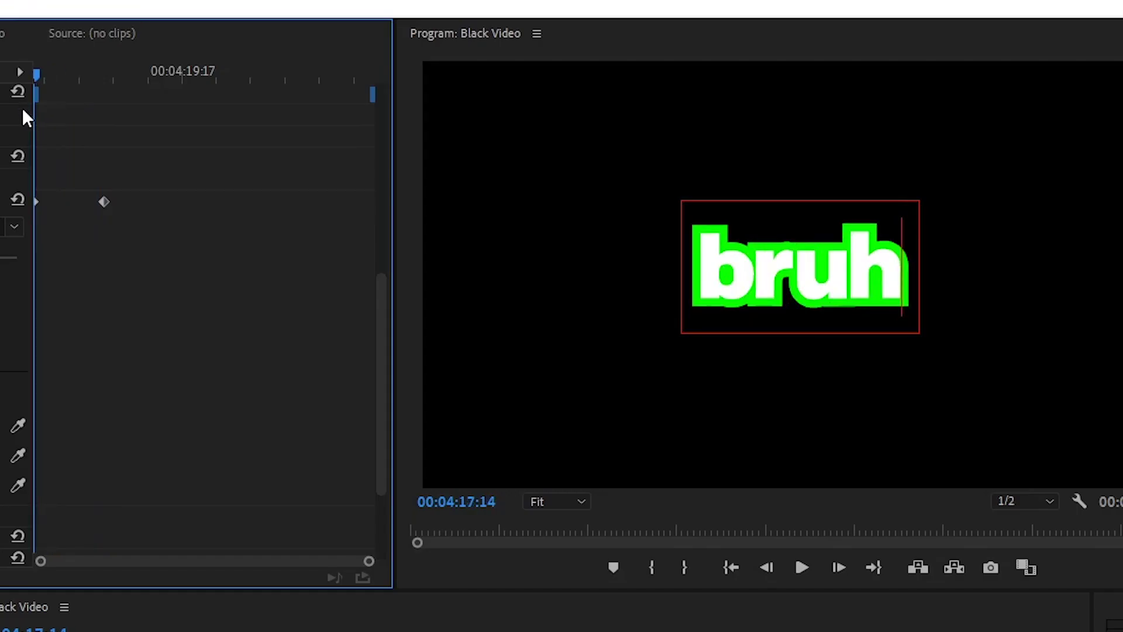
{"action": "key", "text": "space"}
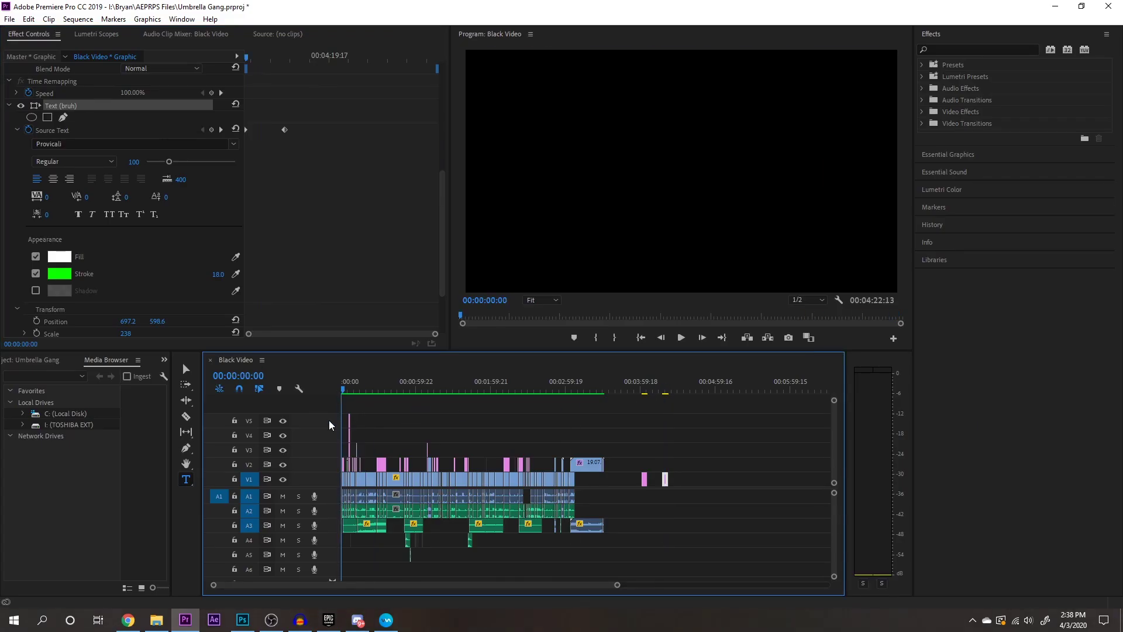
{"action": "left_click_drag", "start_coordinate": [618, 584], "coordinate": [260, 584]}
{"action": "left_click", "coordinate": [374, 463]}
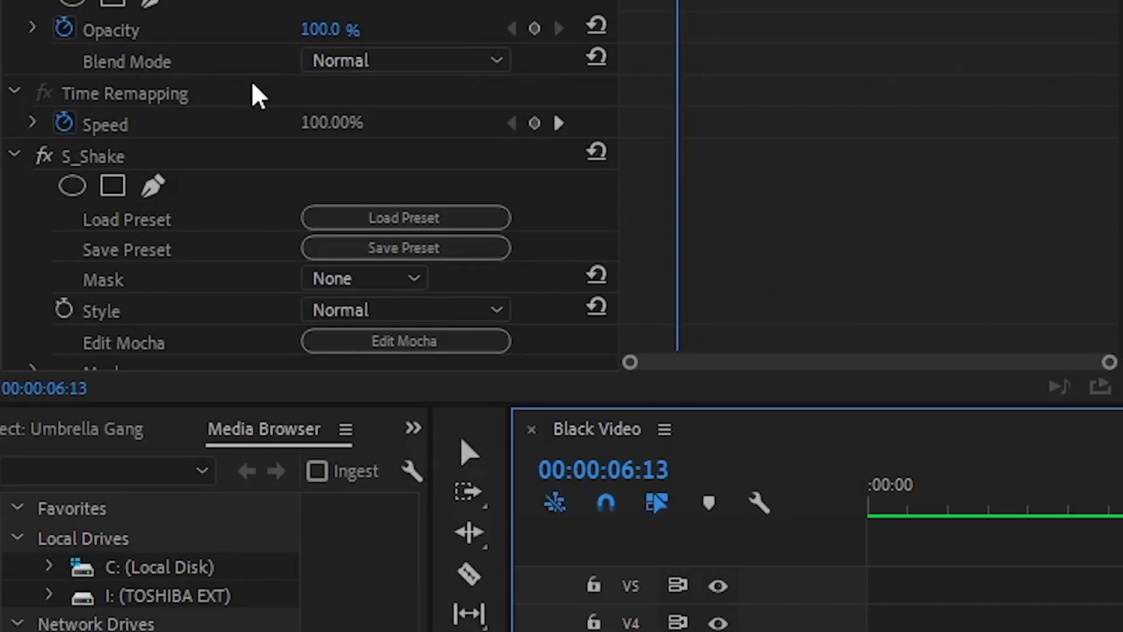
Step: Scroll through the adjustment layer's S_Shake parameters and play back the shake
{"action": "scroll", "coordinate": [253, 84], "scroll_direction": "down", "scroll_amount": 6}
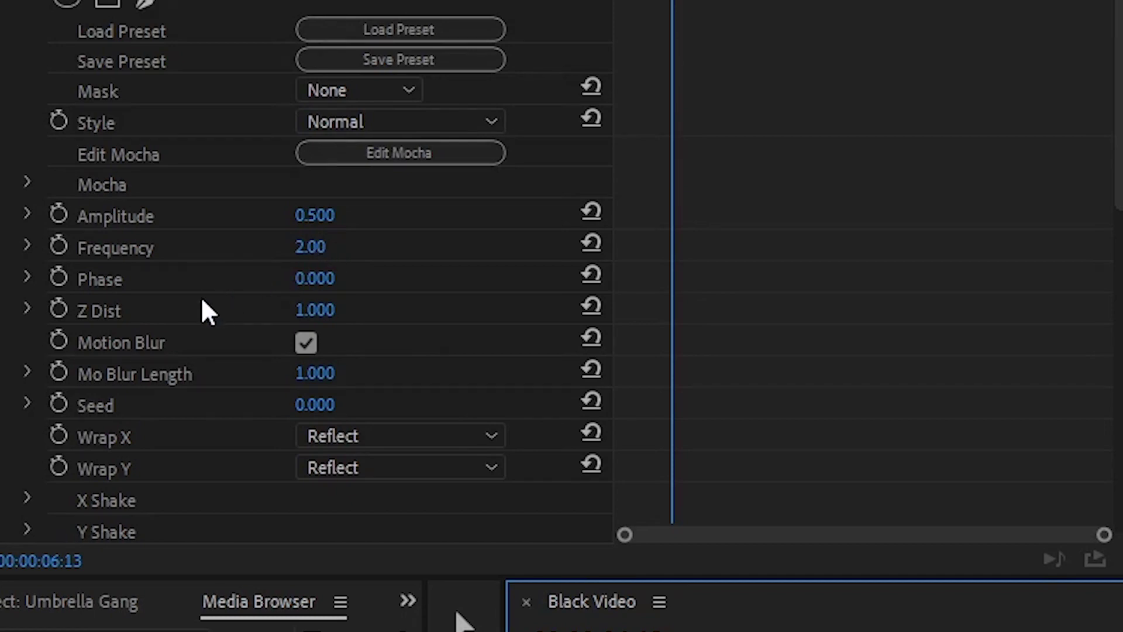
{"action": "scroll", "coordinate": [200, 298], "scroll_direction": "down", "scroll_amount": 5}
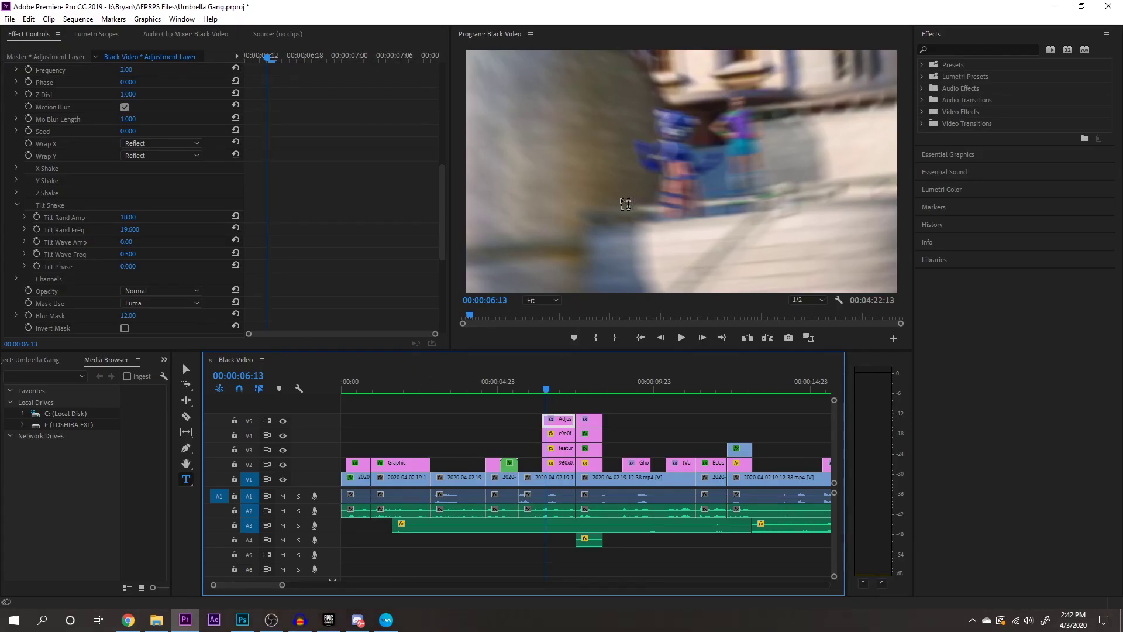
{"action": "key", "text": "space"}
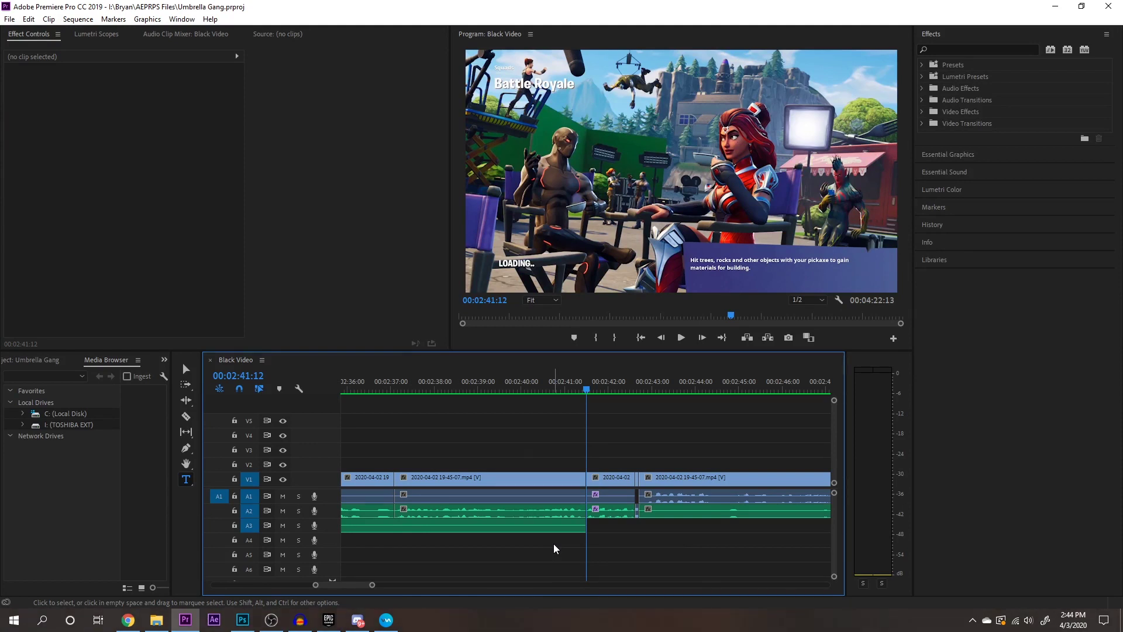
Step: Inspect the Flanger custom settings on the short clip near 02:41, then zoom out to the whole sequence
{"action": "key", "text": "space"}
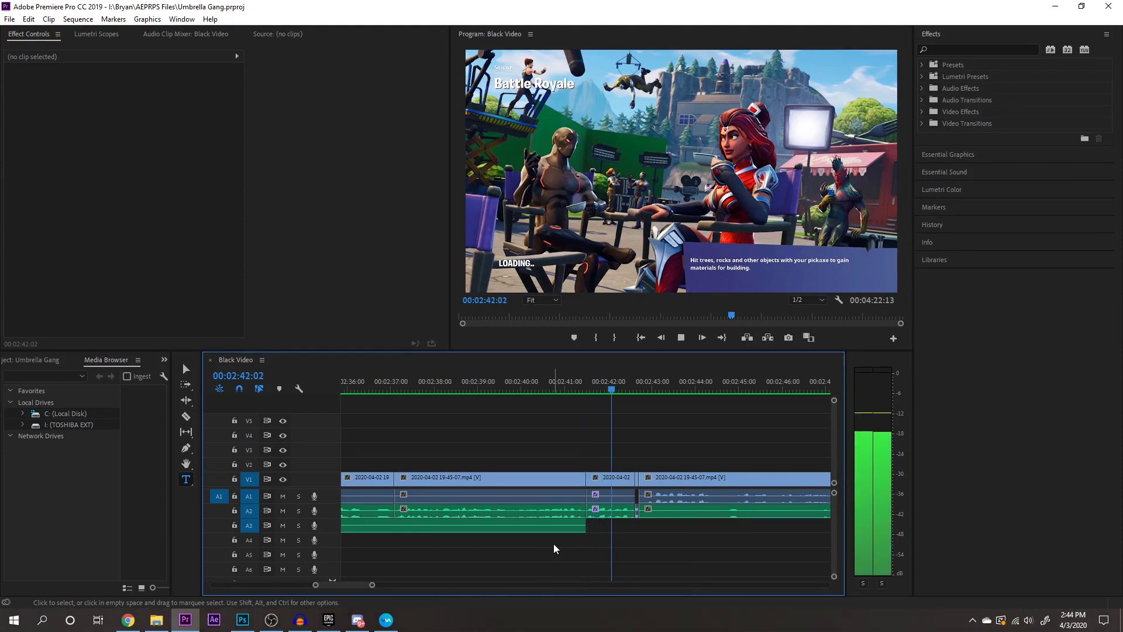
{"action": "key", "text": "space"}
{"action": "key", "text": "v"}
{"action": "left_click", "coordinate": [620, 484]}
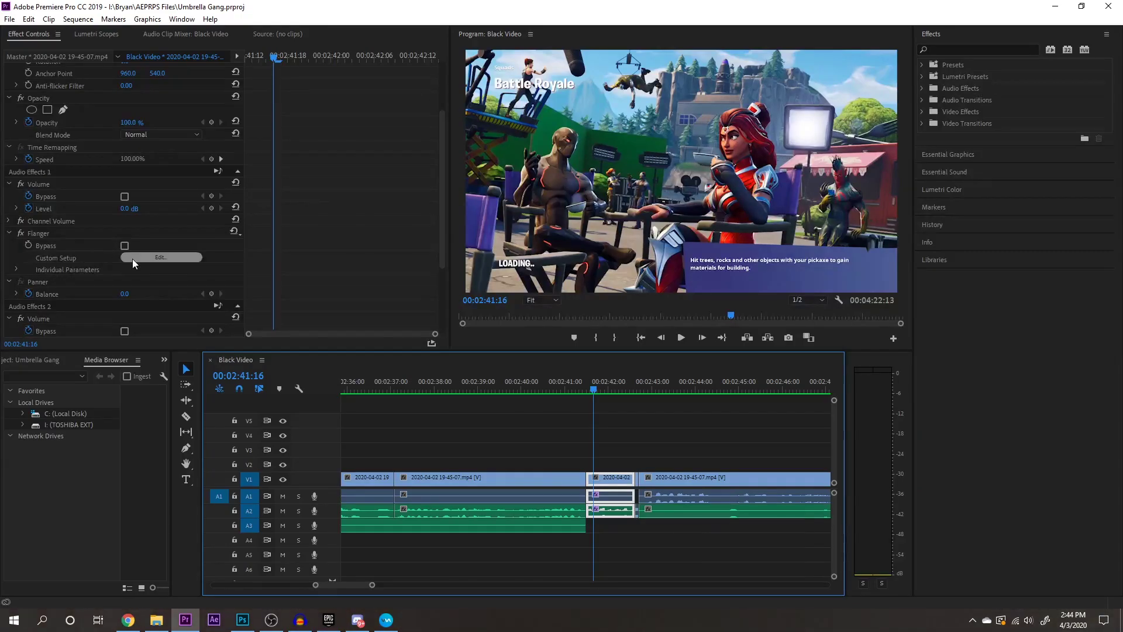
{"action": "left_click", "coordinate": [160, 257]}
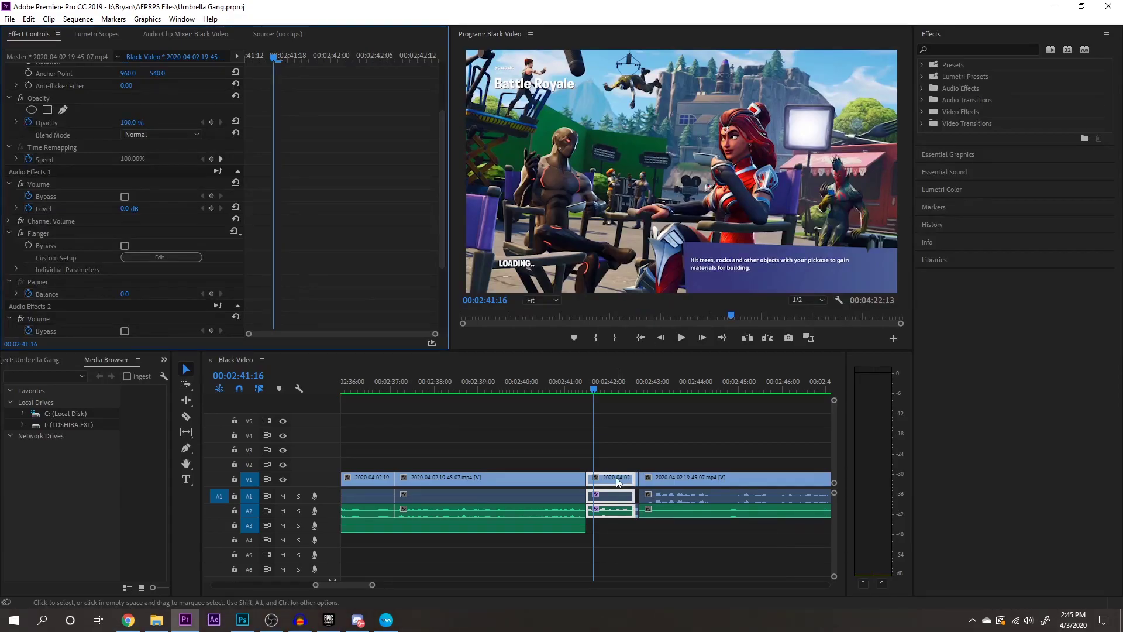
{"action": "key", "text": "backslash"}
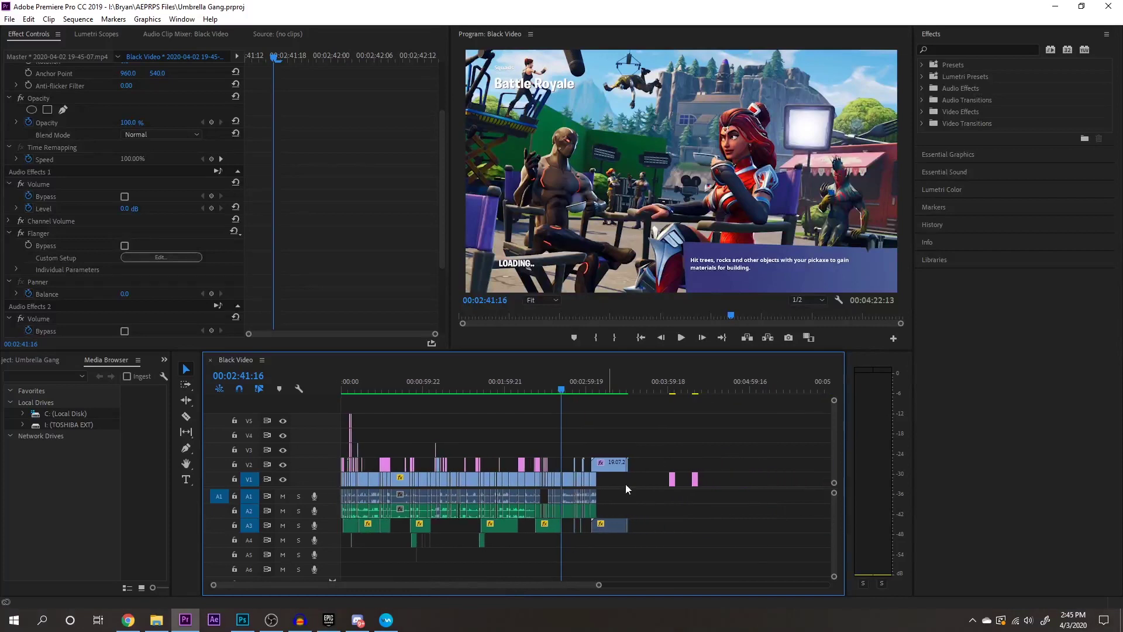
Step: Apply the Distortion audio effect to the final clip at the sequence end
{"action": "left_click_drag", "start_coordinate": [693, 386], "coordinate": [712, 388]}
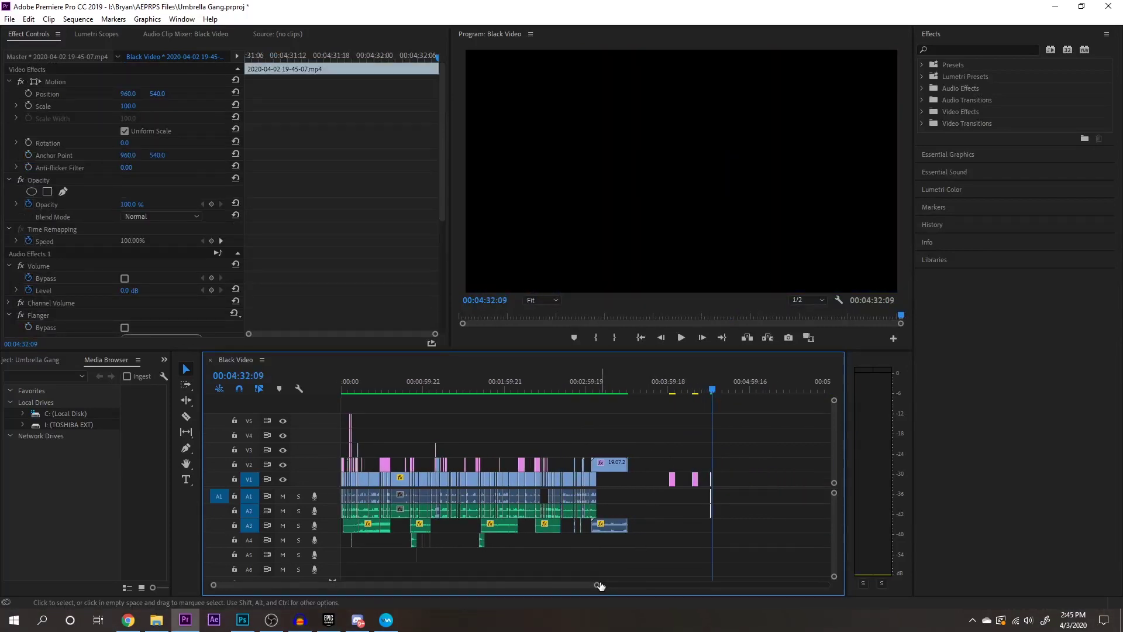
{"action": "left_click_drag", "start_coordinate": [600, 585], "coordinate": [436, 585]}
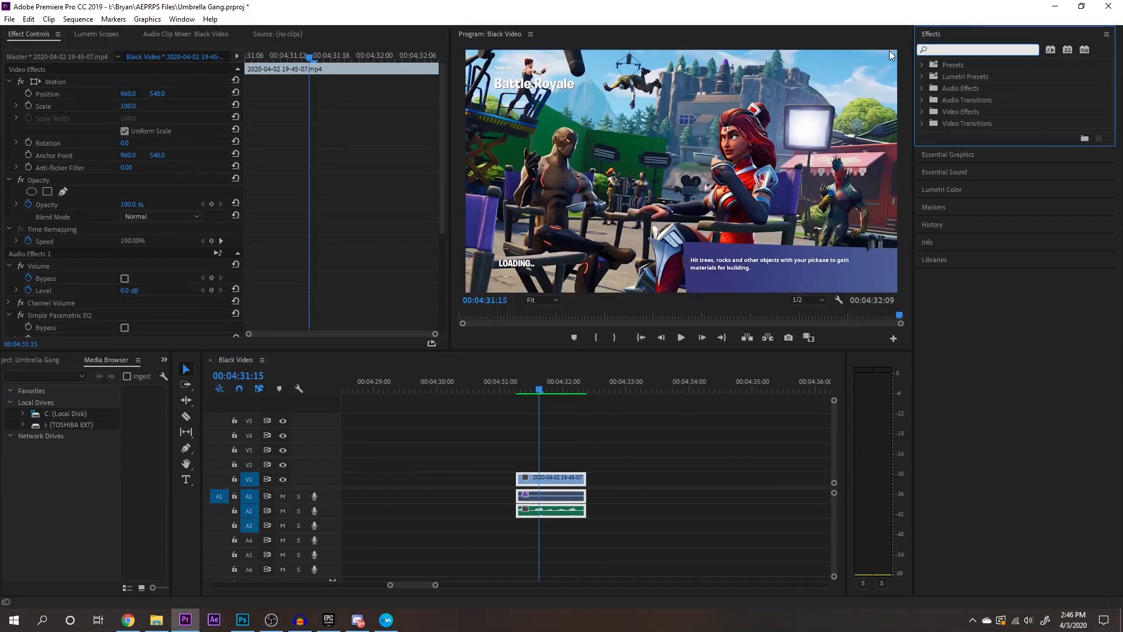
{"action": "type", "text": "dist"}
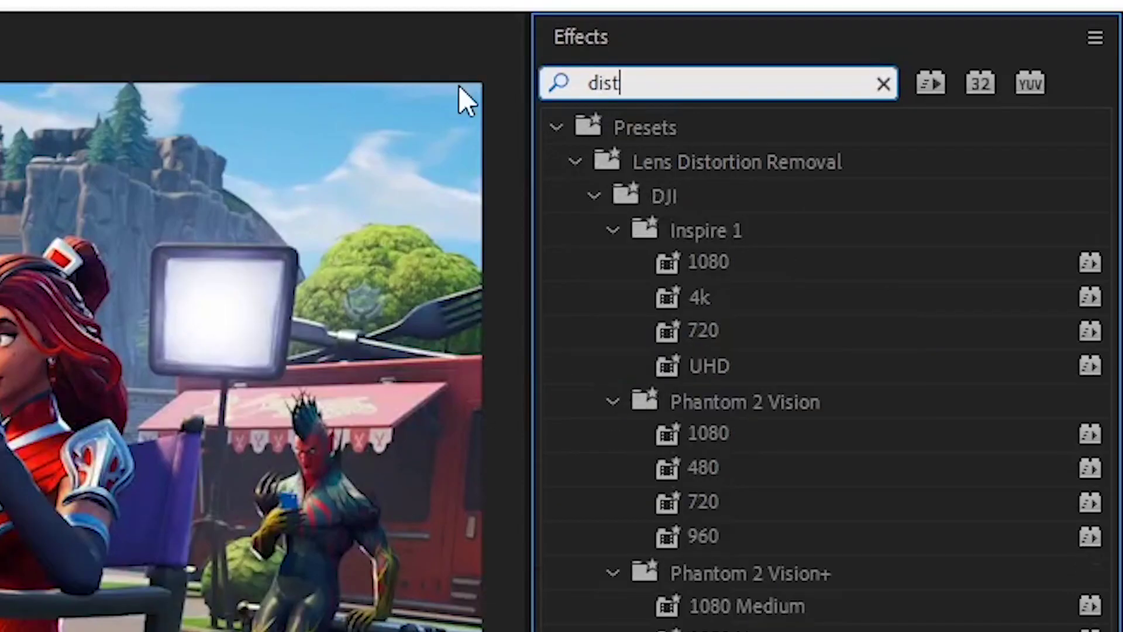
{"action": "type", "text": "orti"}
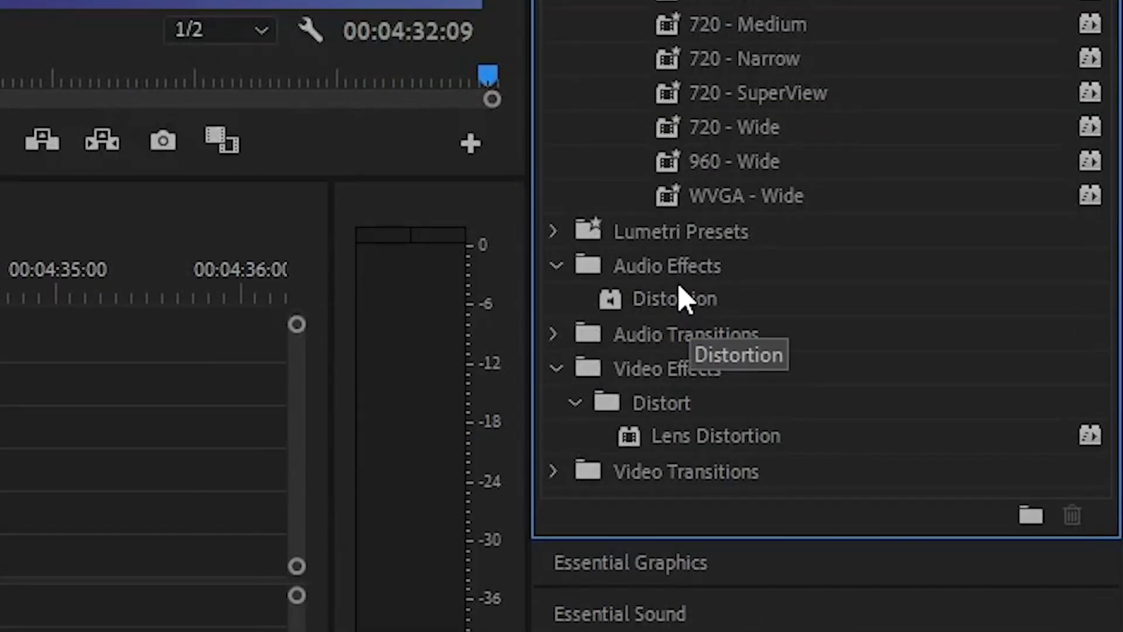
{"action": "left_click", "coordinate": [680, 299]}
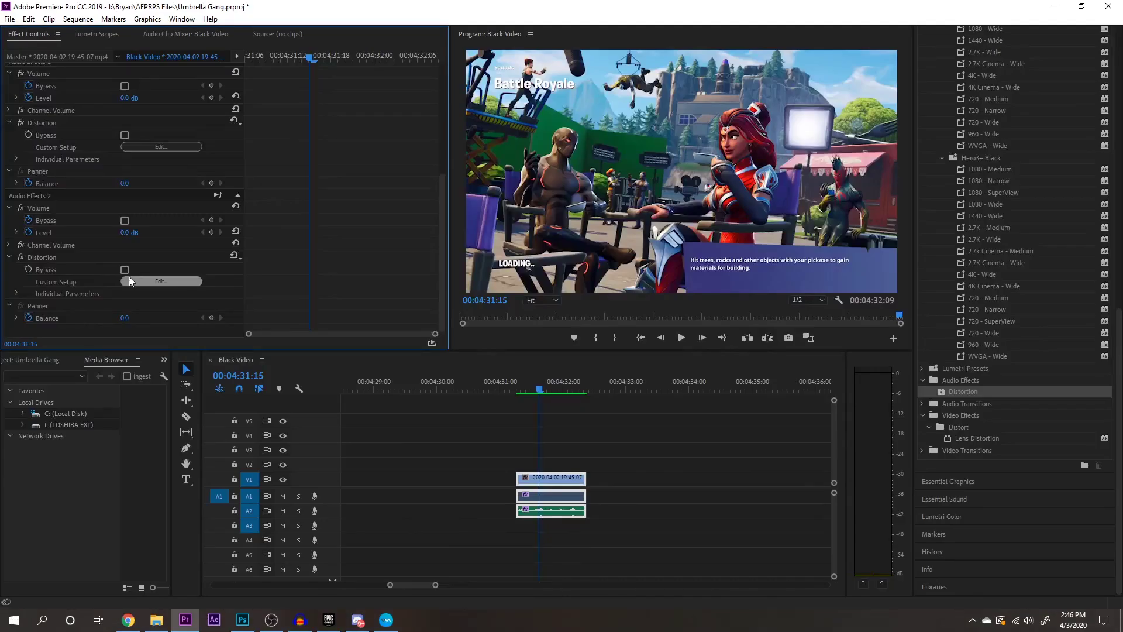
Step: Raise the Positive and Negative Distortion curves to about -44 → -11 dB and play the clip
{"action": "left_click", "coordinate": [142, 284]}
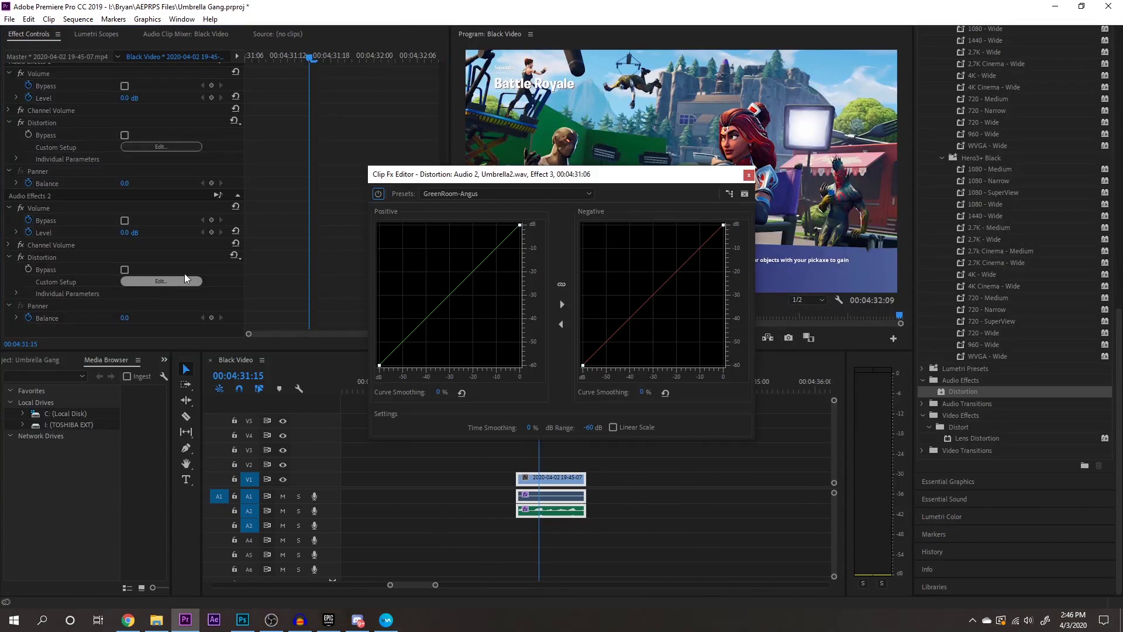
{"action": "left_click", "coordinate": [453, 291]}
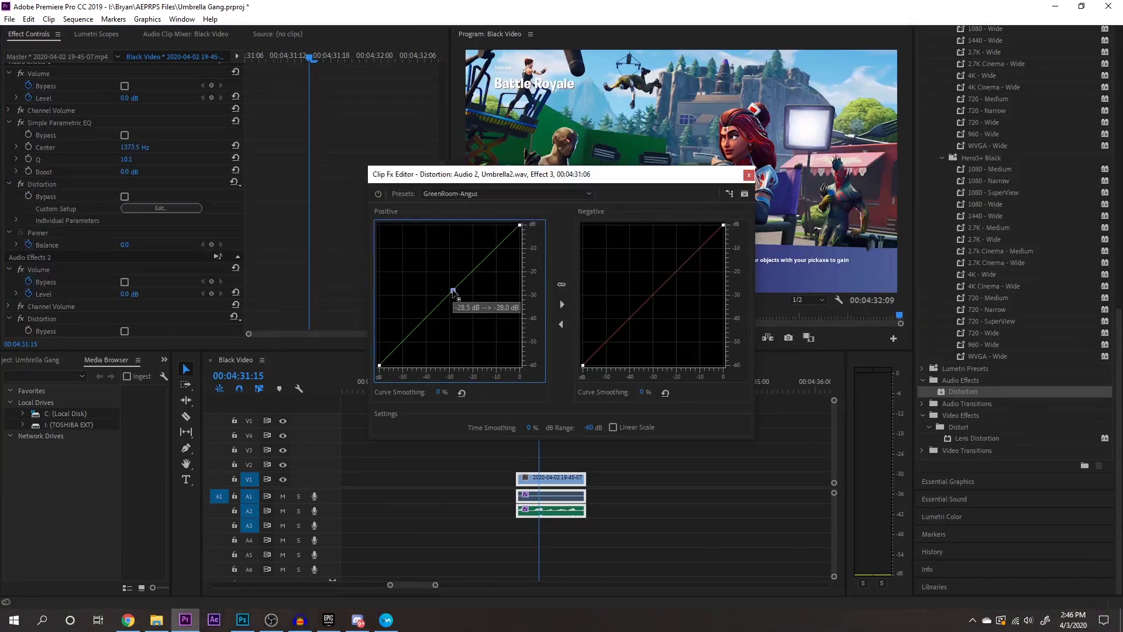
{"action": "left_click_drag", "start_coordinate": [453, 292], "coordinate": [416, 251]}
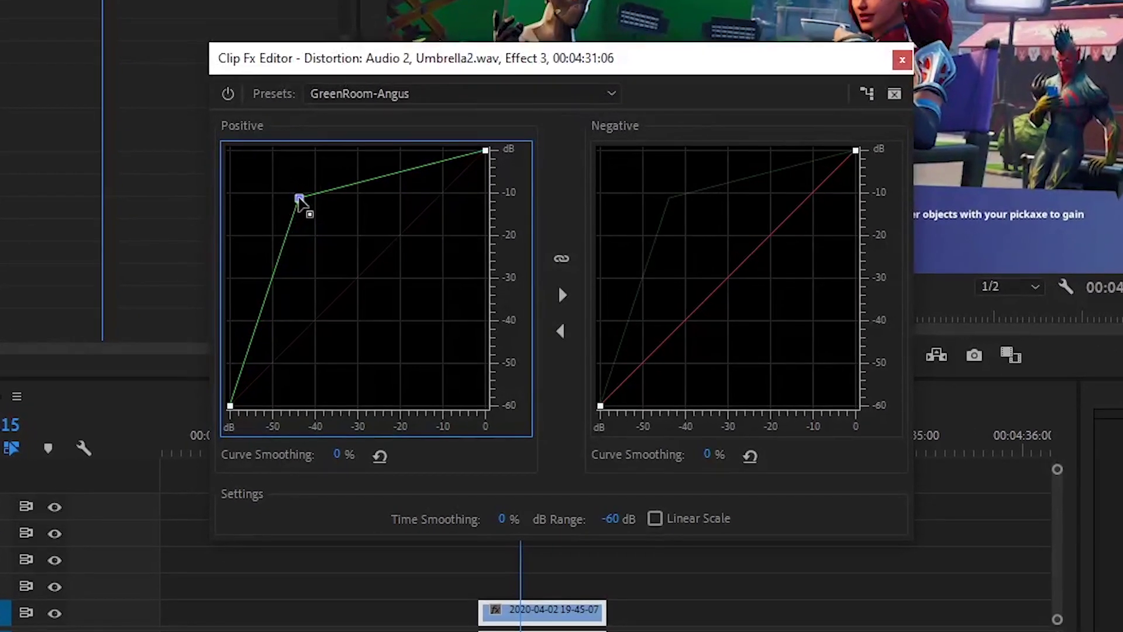
{"action": "left_click_drag", "start_coordinate": [734, 286], "coordinate": [672, 210]}
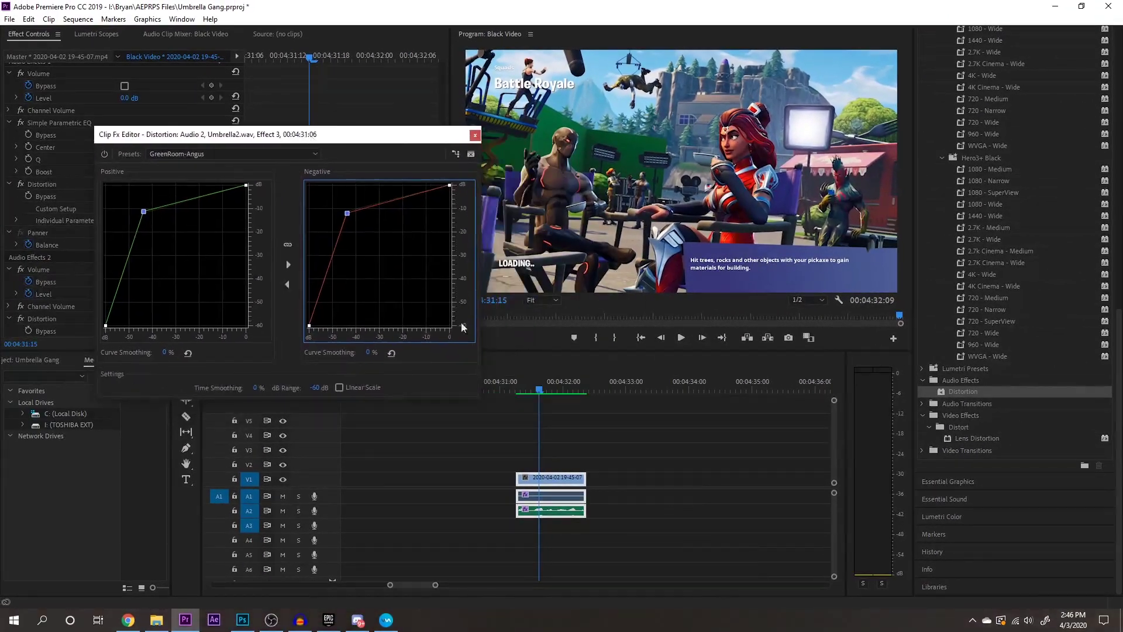
{"action": "key", "text": "space"}
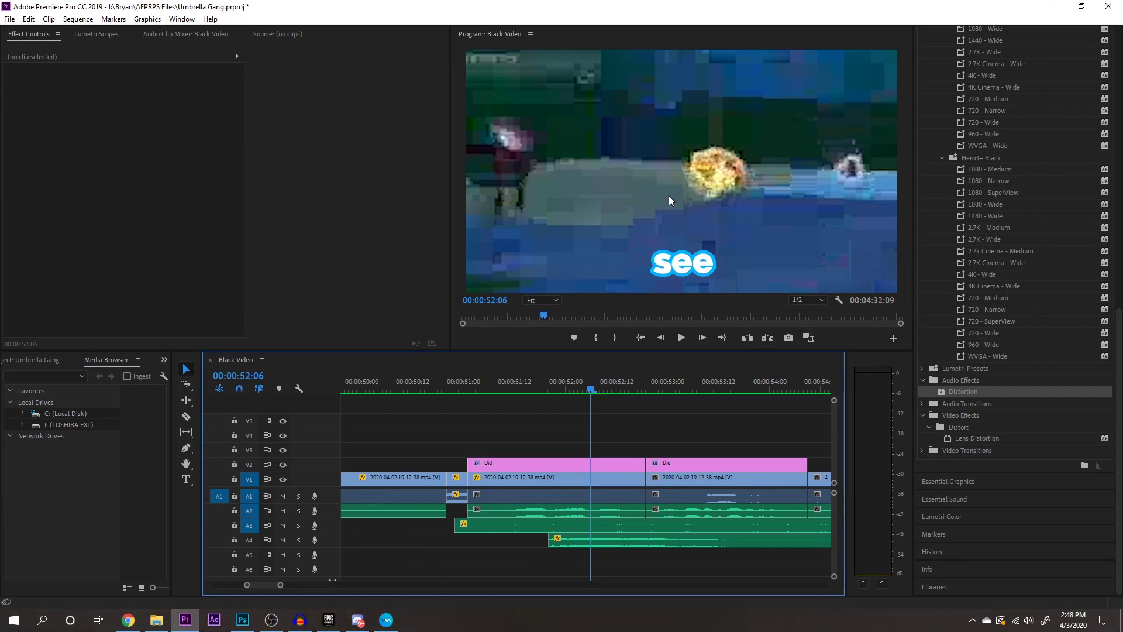
Step: Select the zoomed gameplay clip and jump from its 00:00:51:15 keyframe to the second keyframe
{"action": "left_click", "coordinate": [598, 480]}
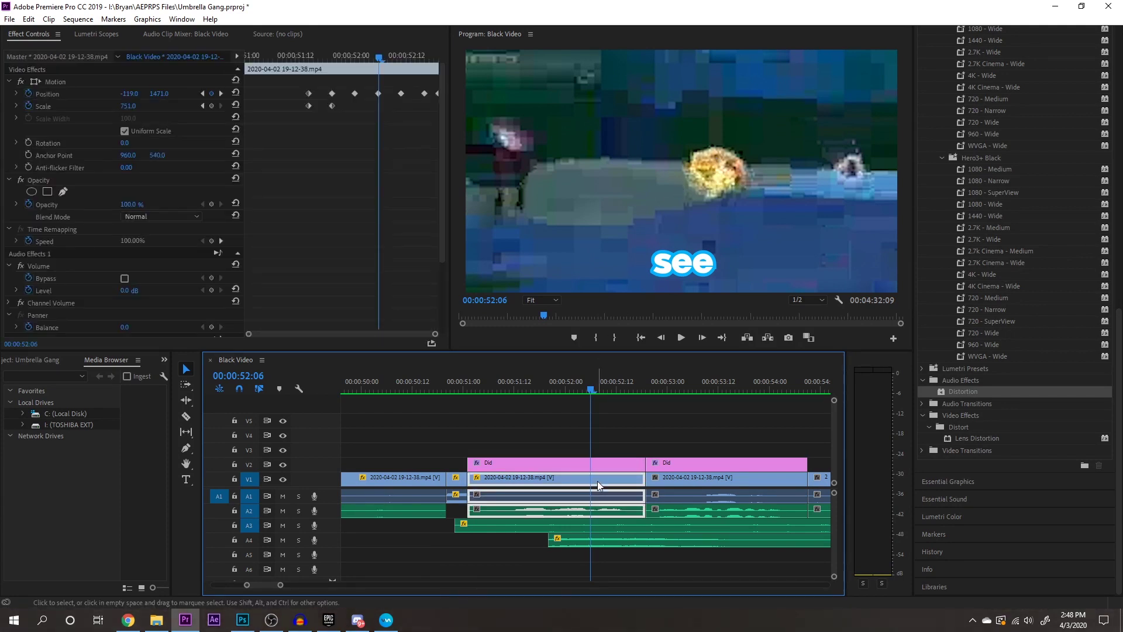
{"action": "left_click", "coordinate": [525, 387]}
{"action": "left_click", "coordinate": [311, 59]}
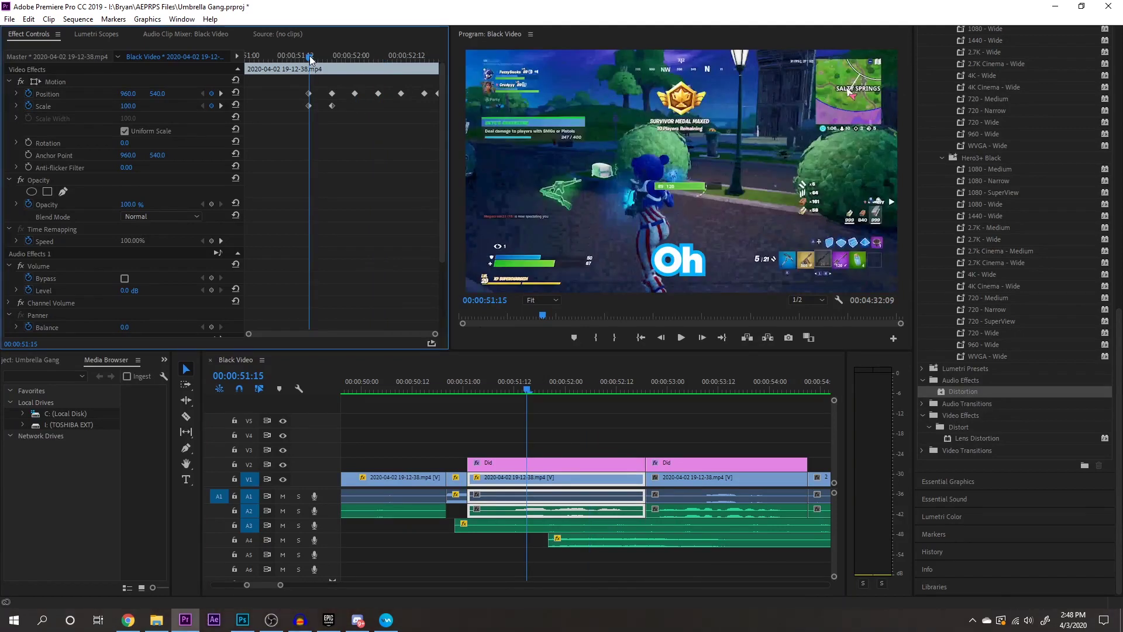
{"action": "left_click_drag", "start_coordinate": [311, 58], "coordinate": [333, 59]}
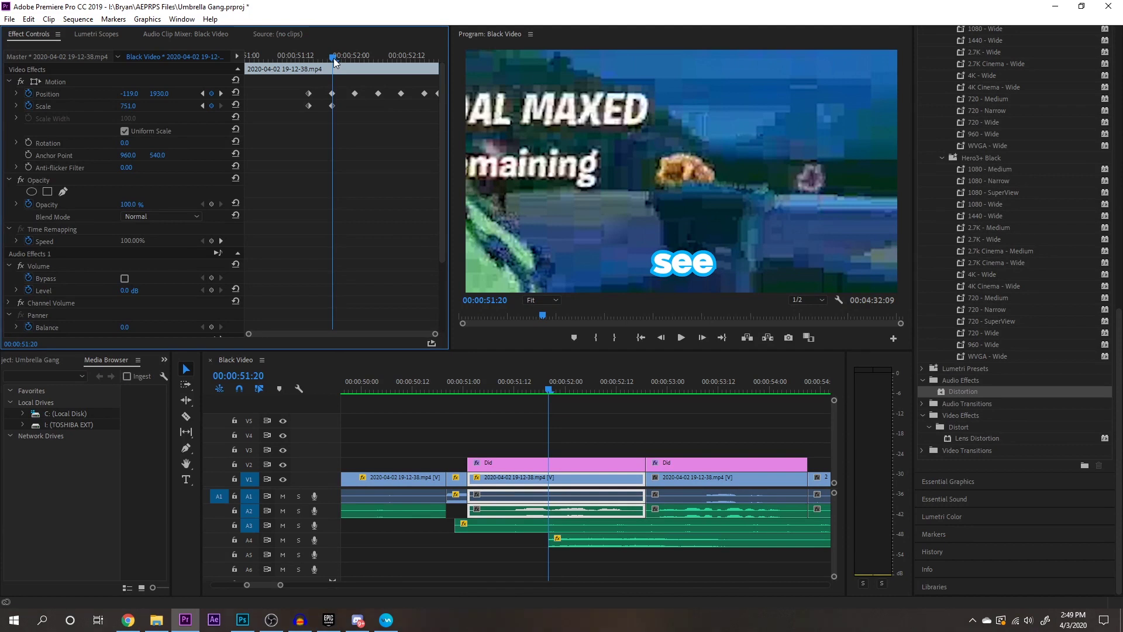
Step: Step frame by frame onto the next Position keyframe, then replay the keyframed zoom from its start
{"action": "key", "text": "Right"}
{"action": "key", "text": "Right"}
{"action": "key", "text": "Right"}
{"action": "key", "text": "Right"}
{"action": "key", "text": "Right"}
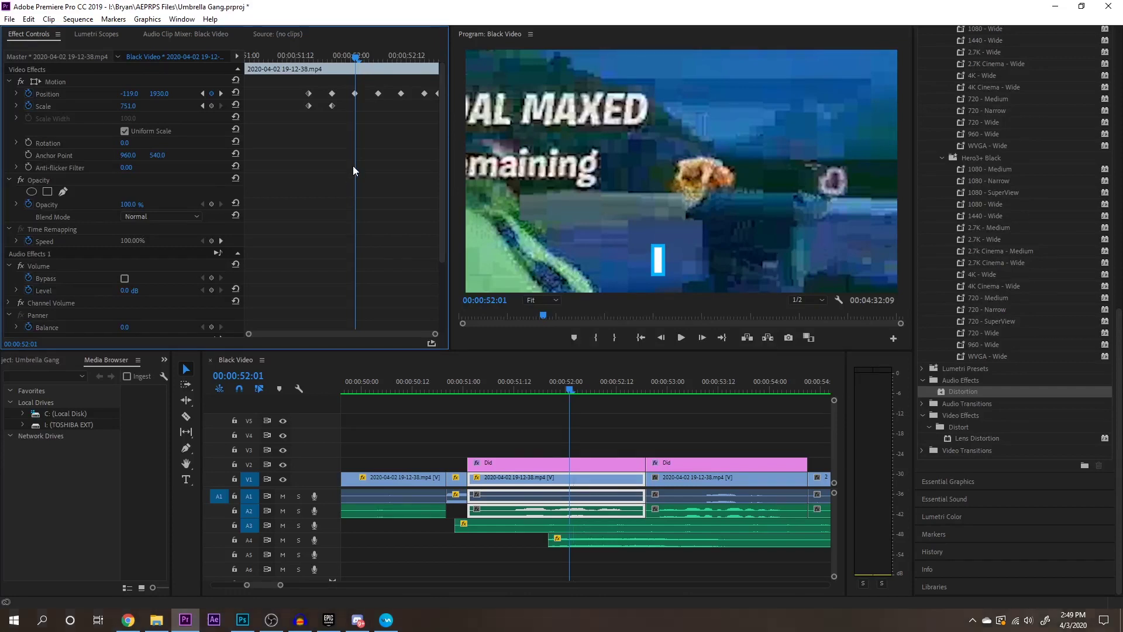
{"action": "key", "text": "Right"}
{"action": "key", "text": "Right"}
{"action": "key", "text": "Right"}
{"action": "key", "text": "Right"}
{"action": "key", "text": "Right"}
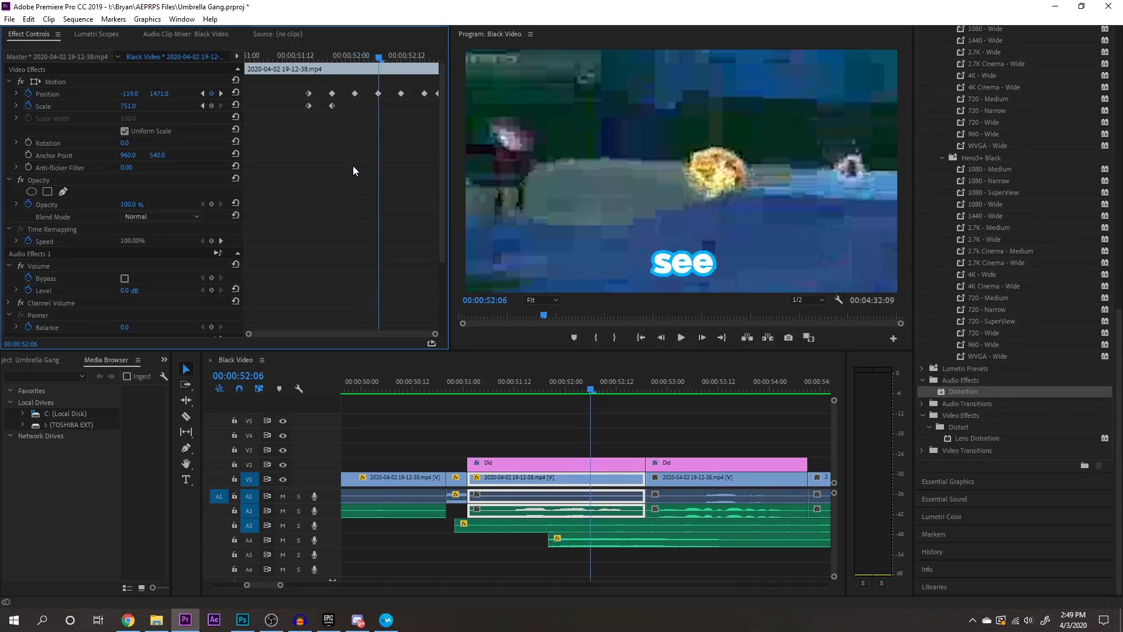
{"action": "key", "text": "Right"}
{"action": "key", "text": "Right"}
{"action": "key", "text": "Right"}
{"action": "key", "text": "Right"}
{"action": "key", "text": "Right"}
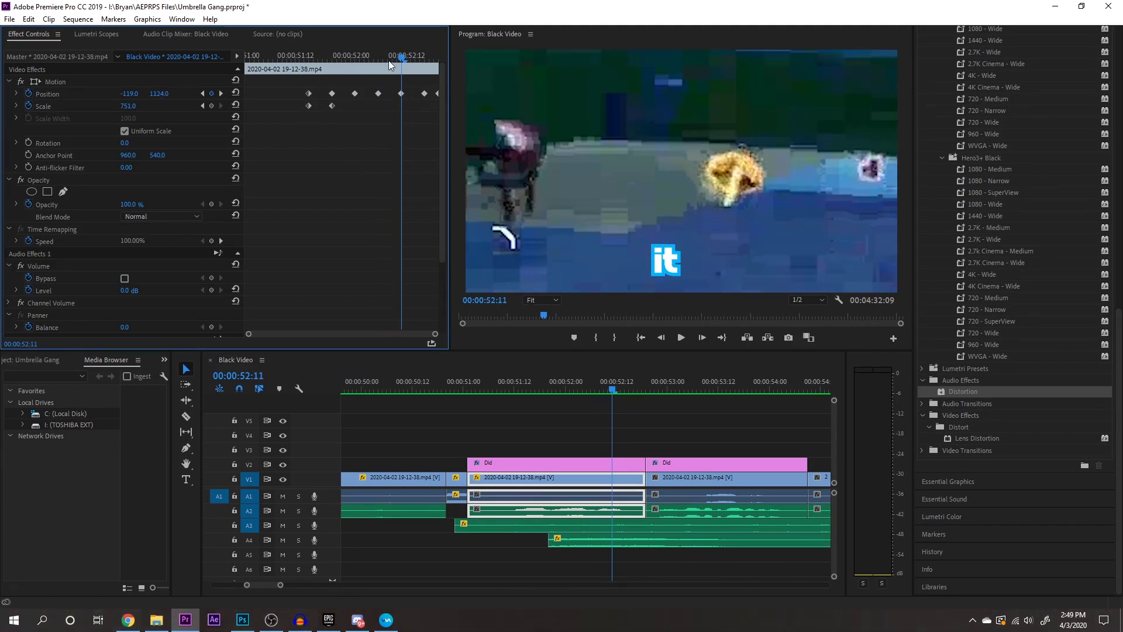
{"action": "left_click_drag", "start_coordinate": [400, 56], "coordinate": [314, 71]}
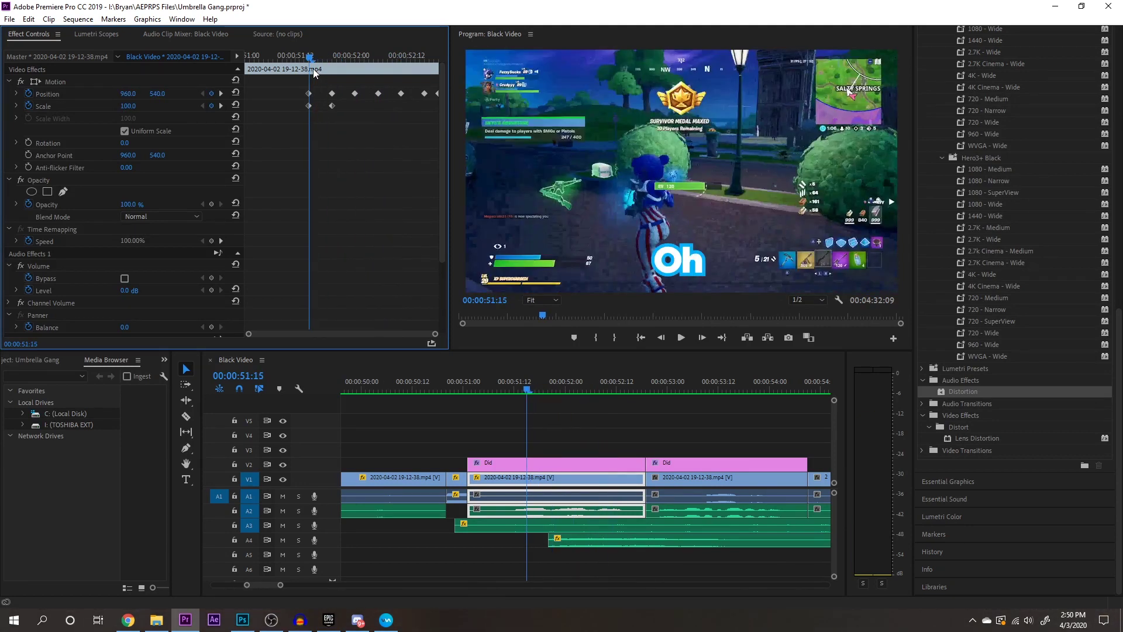
{"action": "key", "text": "space"}
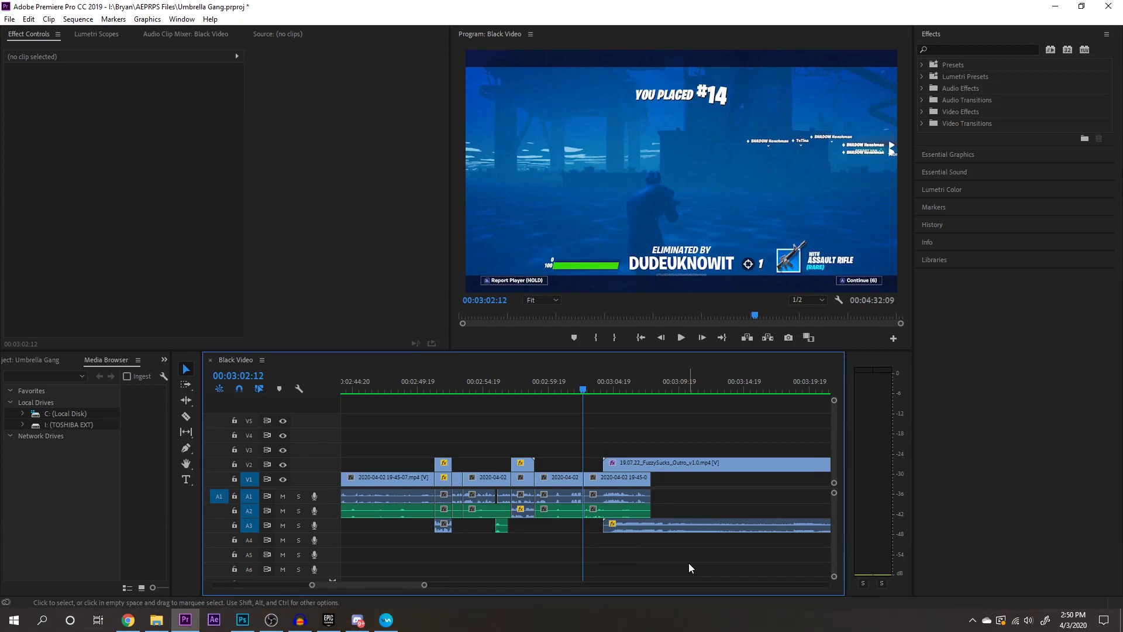
Step: Sample the outro clip's green background as the Ultra Key colour and play to check the key
{"action": "left_click", "coordinate": [650, 464]}
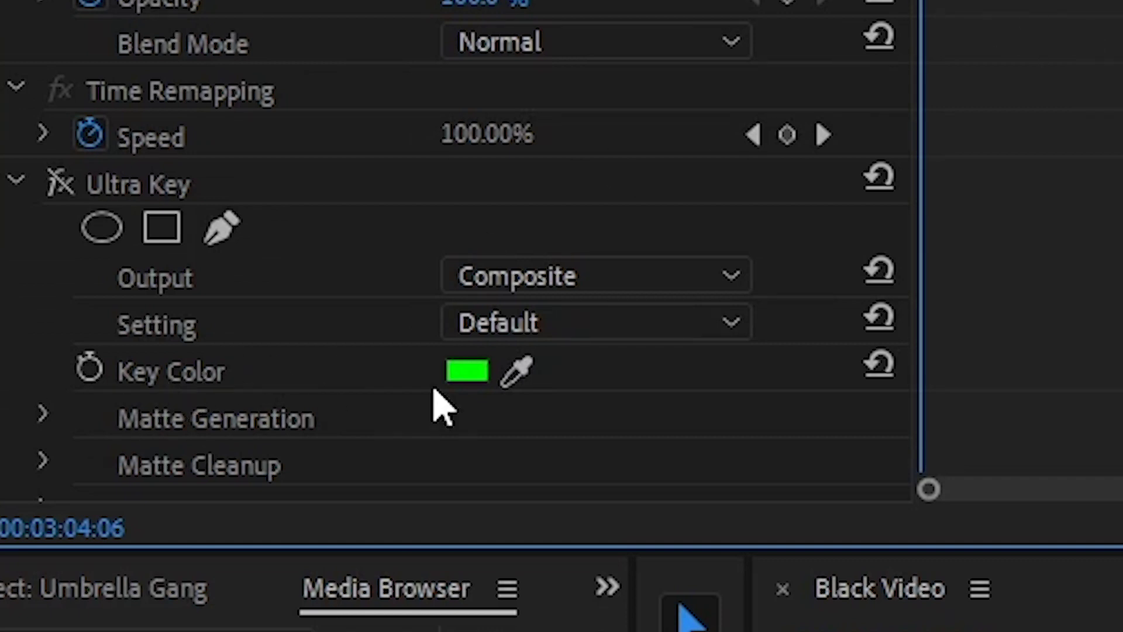
{"action": "left_click_drag", "start_coordinate": [516, 370], "coordinate": [1118, 234]}
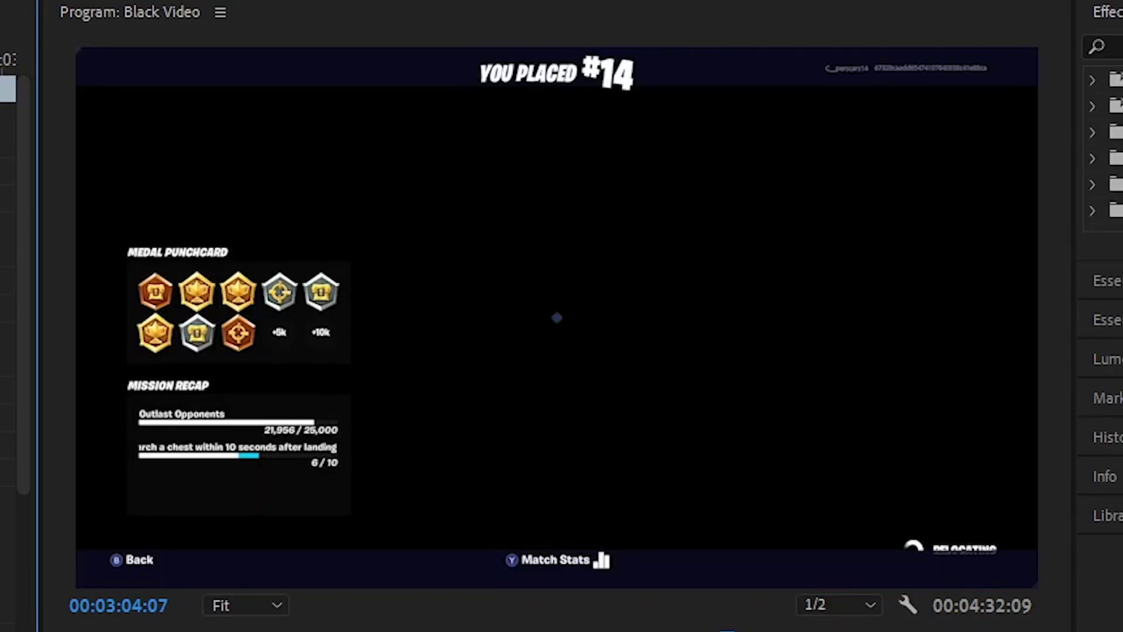
{"action": "key", "text": "space"}
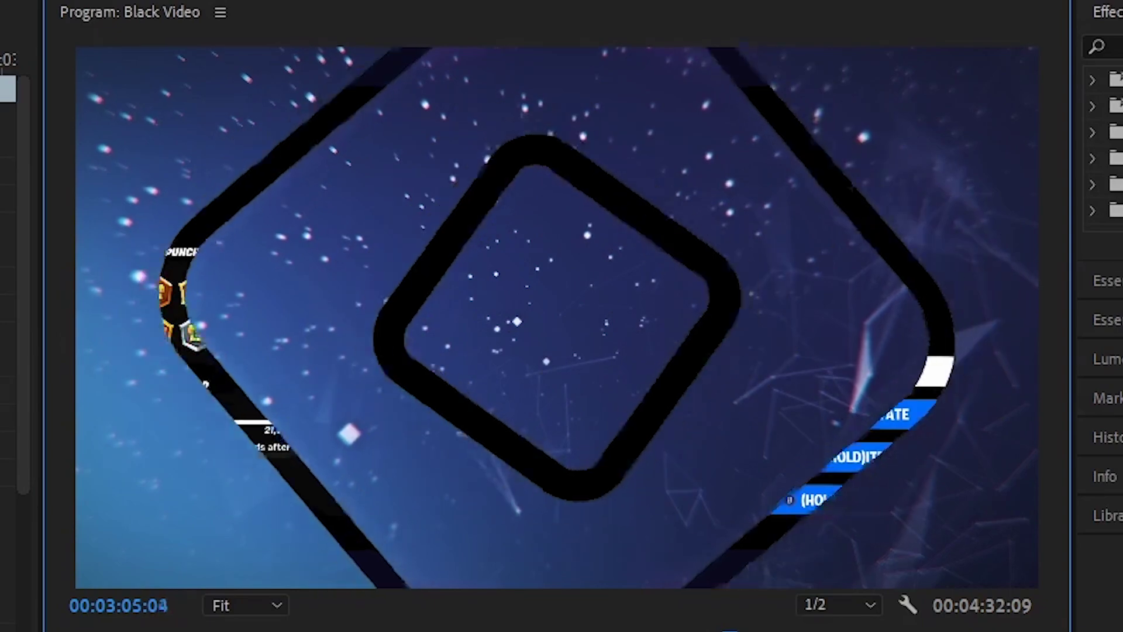